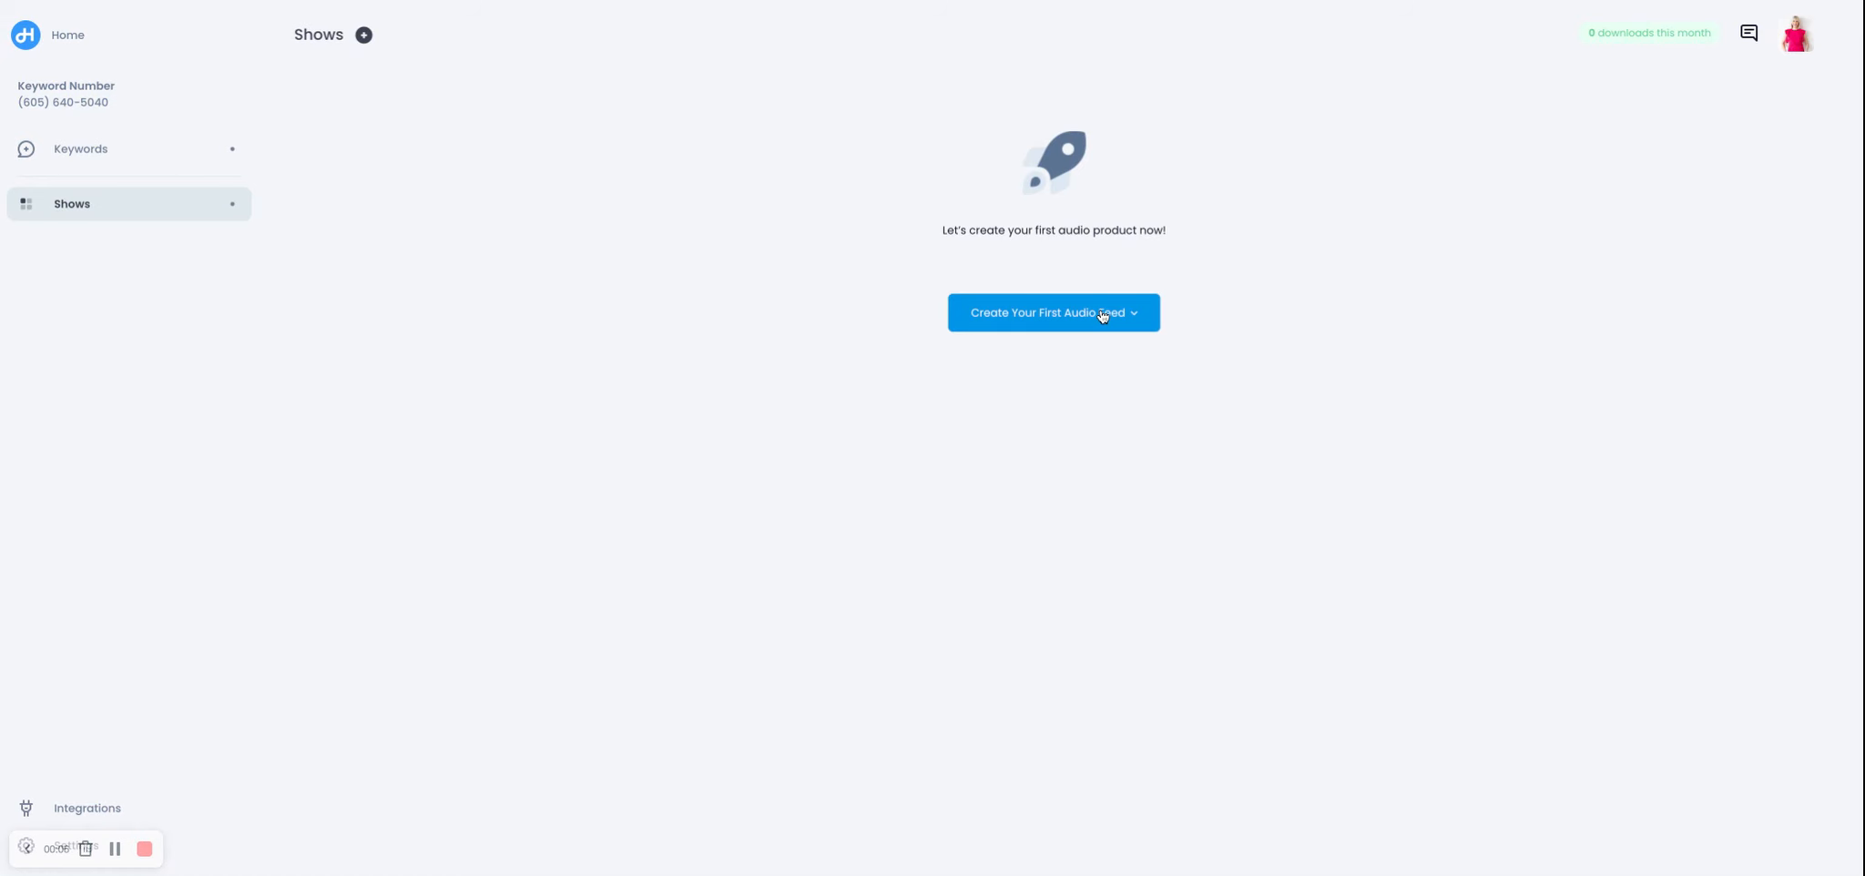
- Begin creating the first audio feed from the Create options
{"action": "left_click", "coordinate": [1103, 316]}
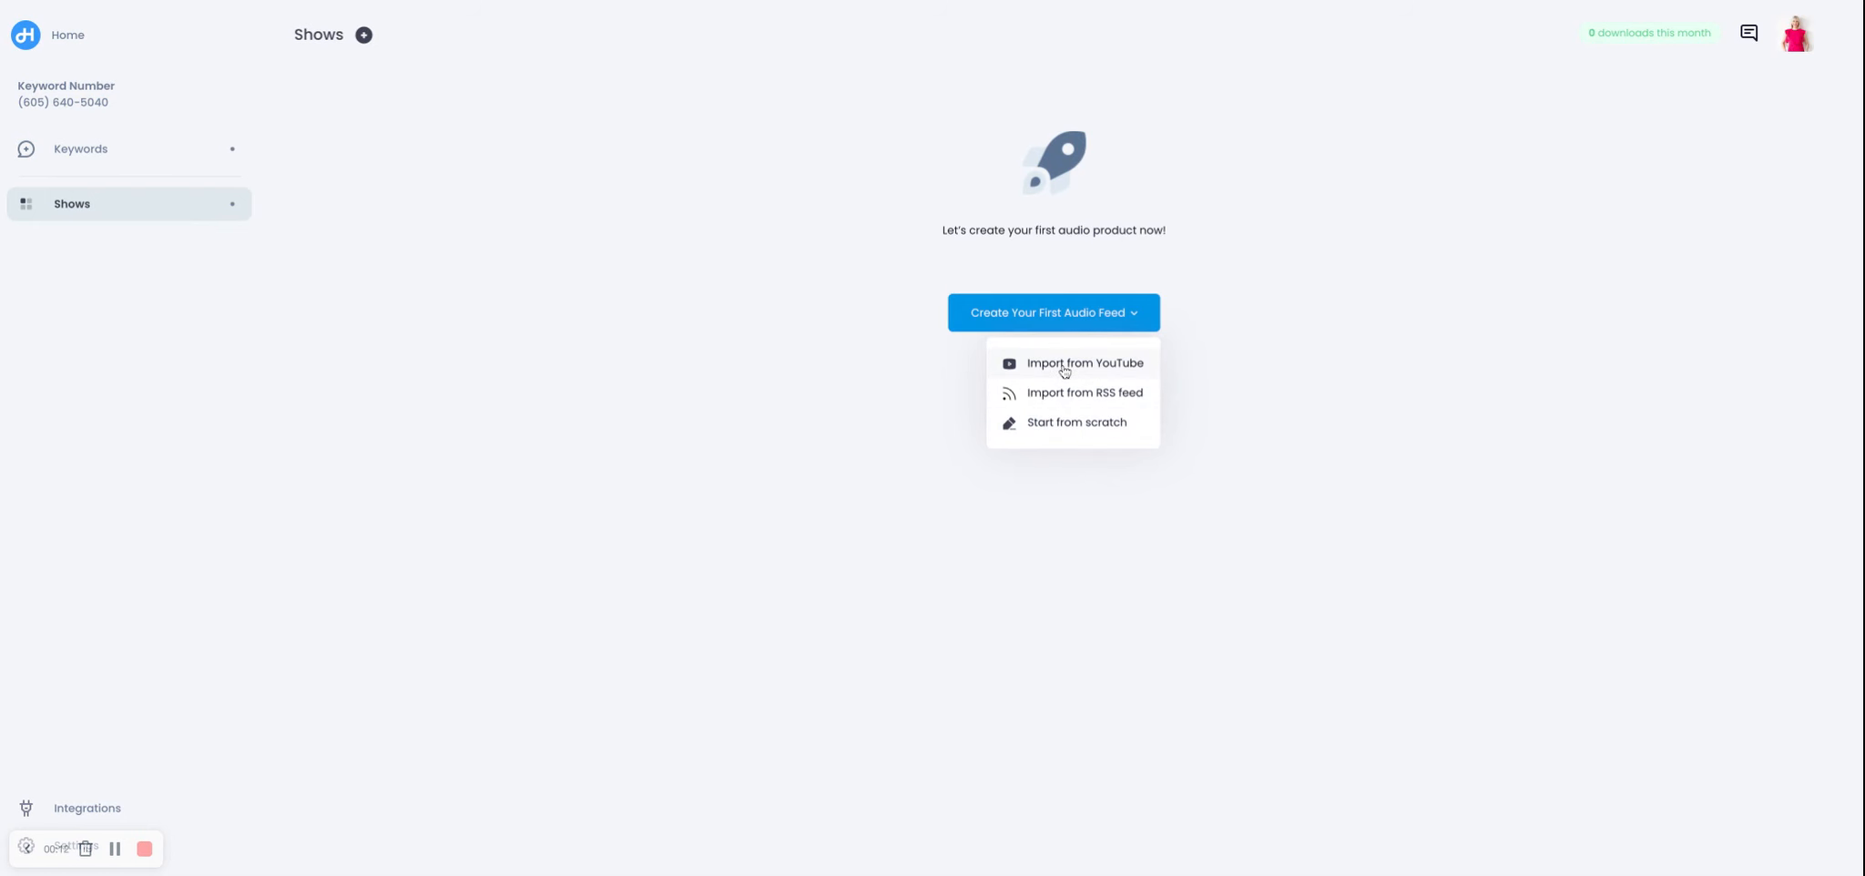
- Start a show from scratch titled 'Snoop Dogs Secrets' with creator 'Snoop Dog'
{"action": "left_click", "coordinate": [1068, 434]}
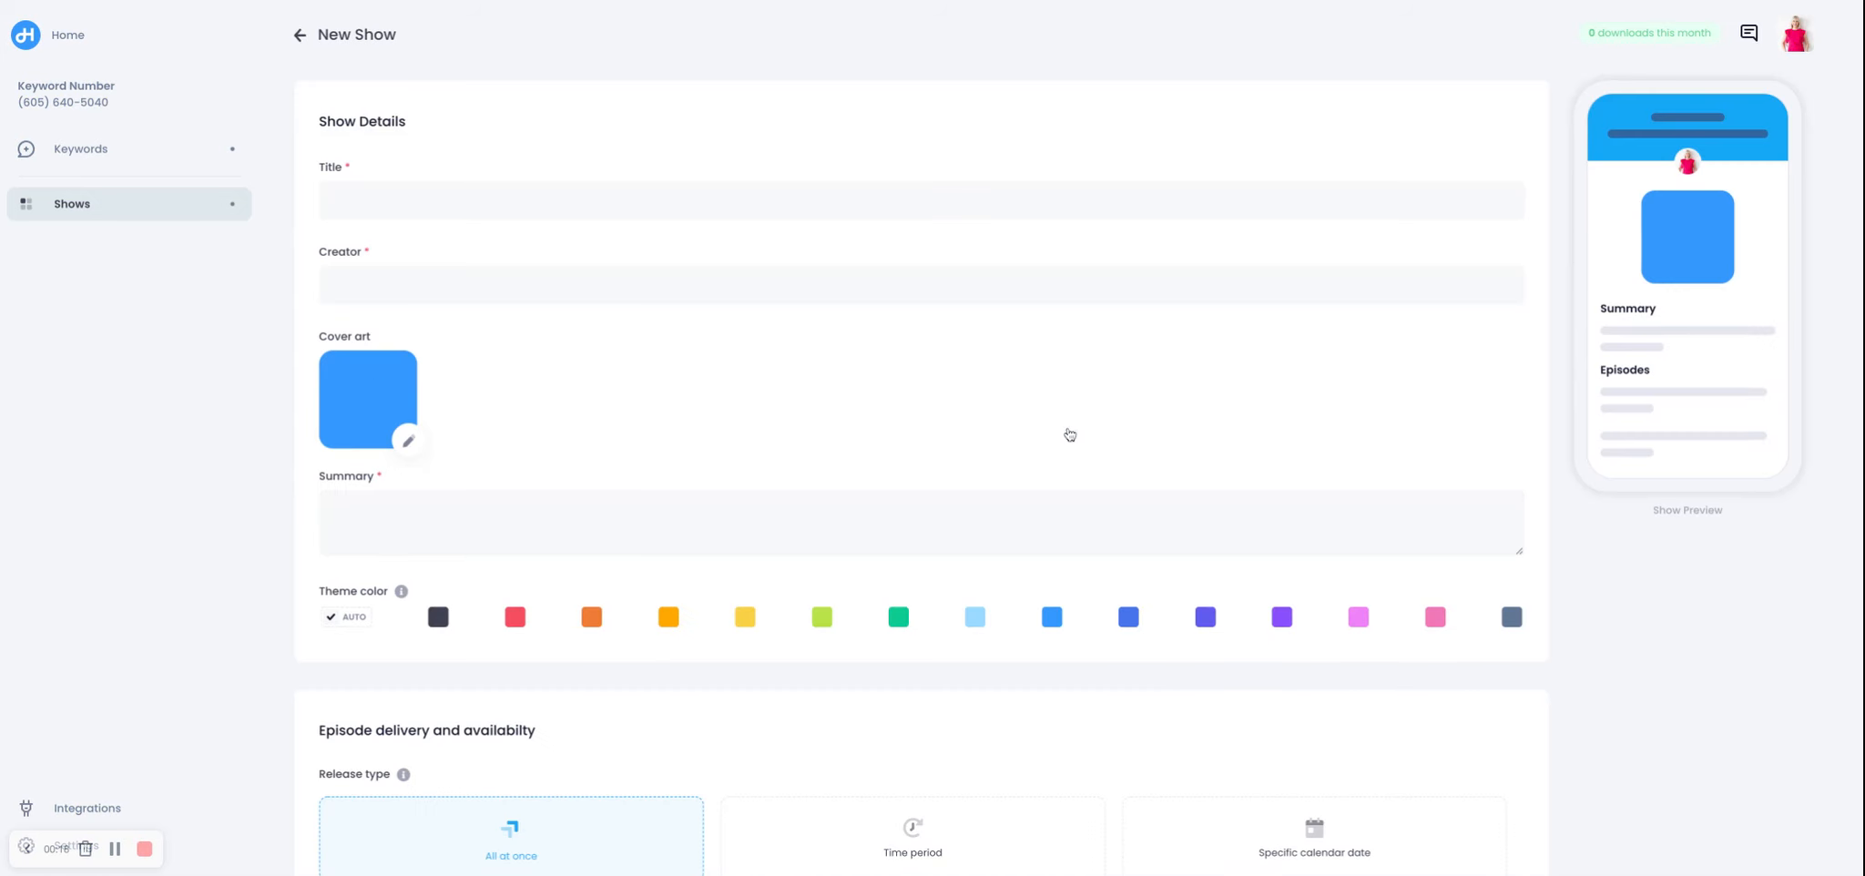
{"action": "left_click", "coordinate": [413, 199]}
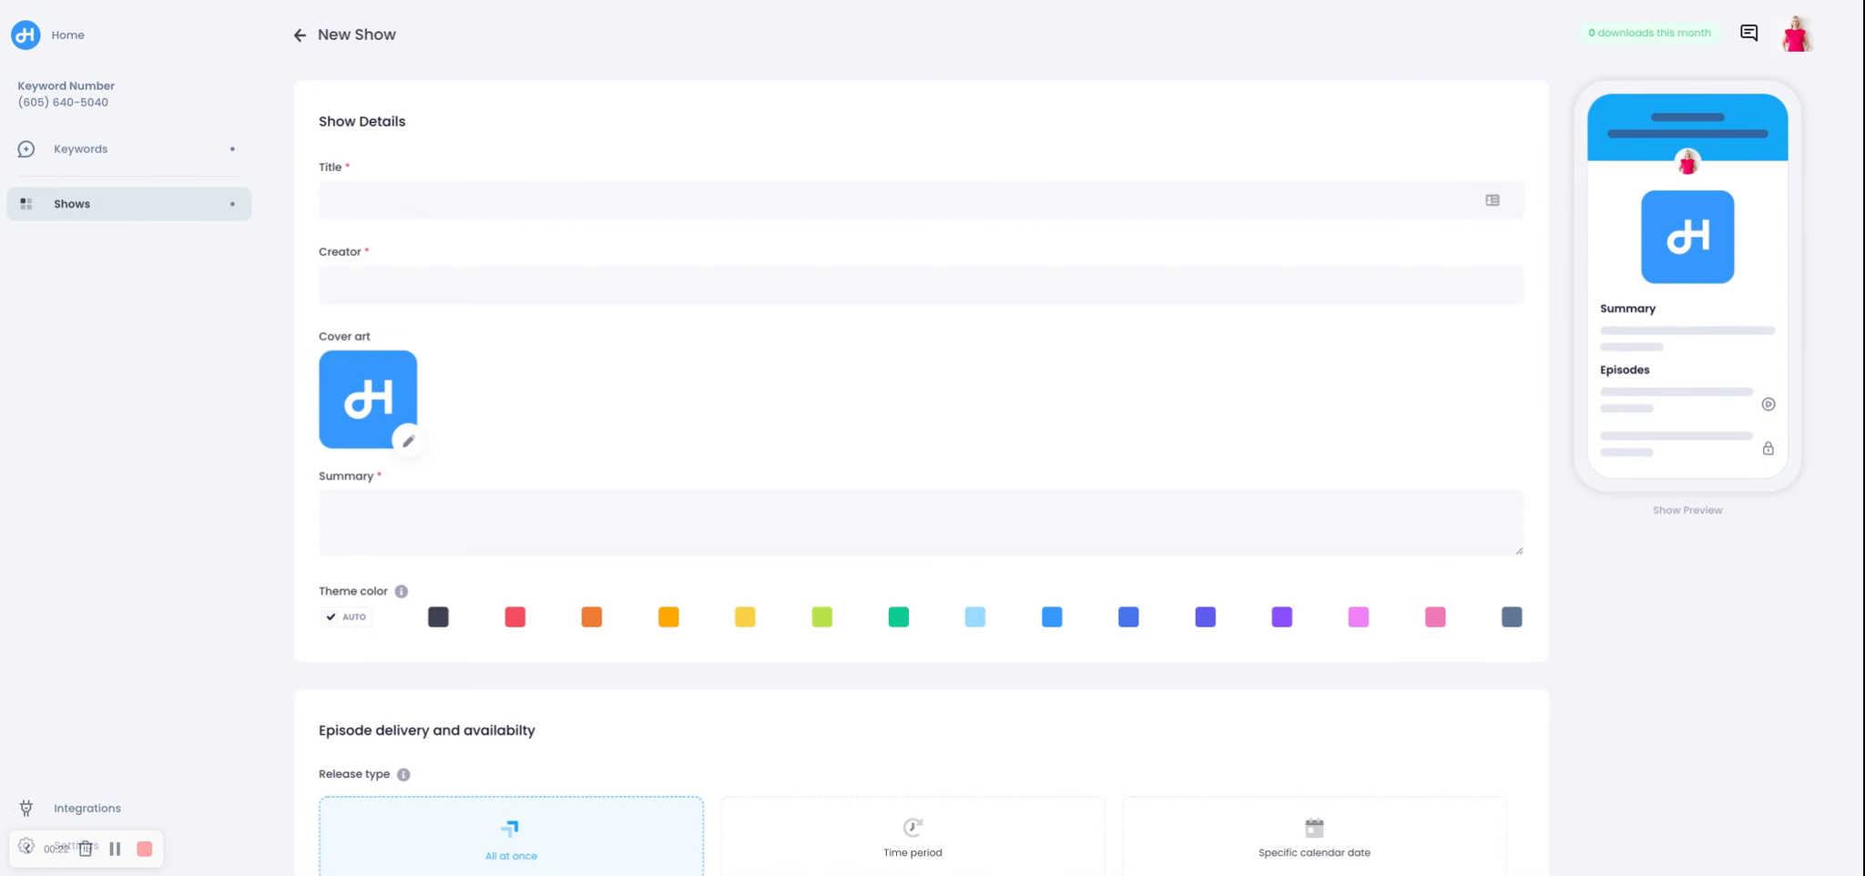
{"action": "type", "text": "Snoop"}
{"action": "left_click", "coordinate": [412, 229]}
{"action": "left_click", "coordinate": [432, 284]}
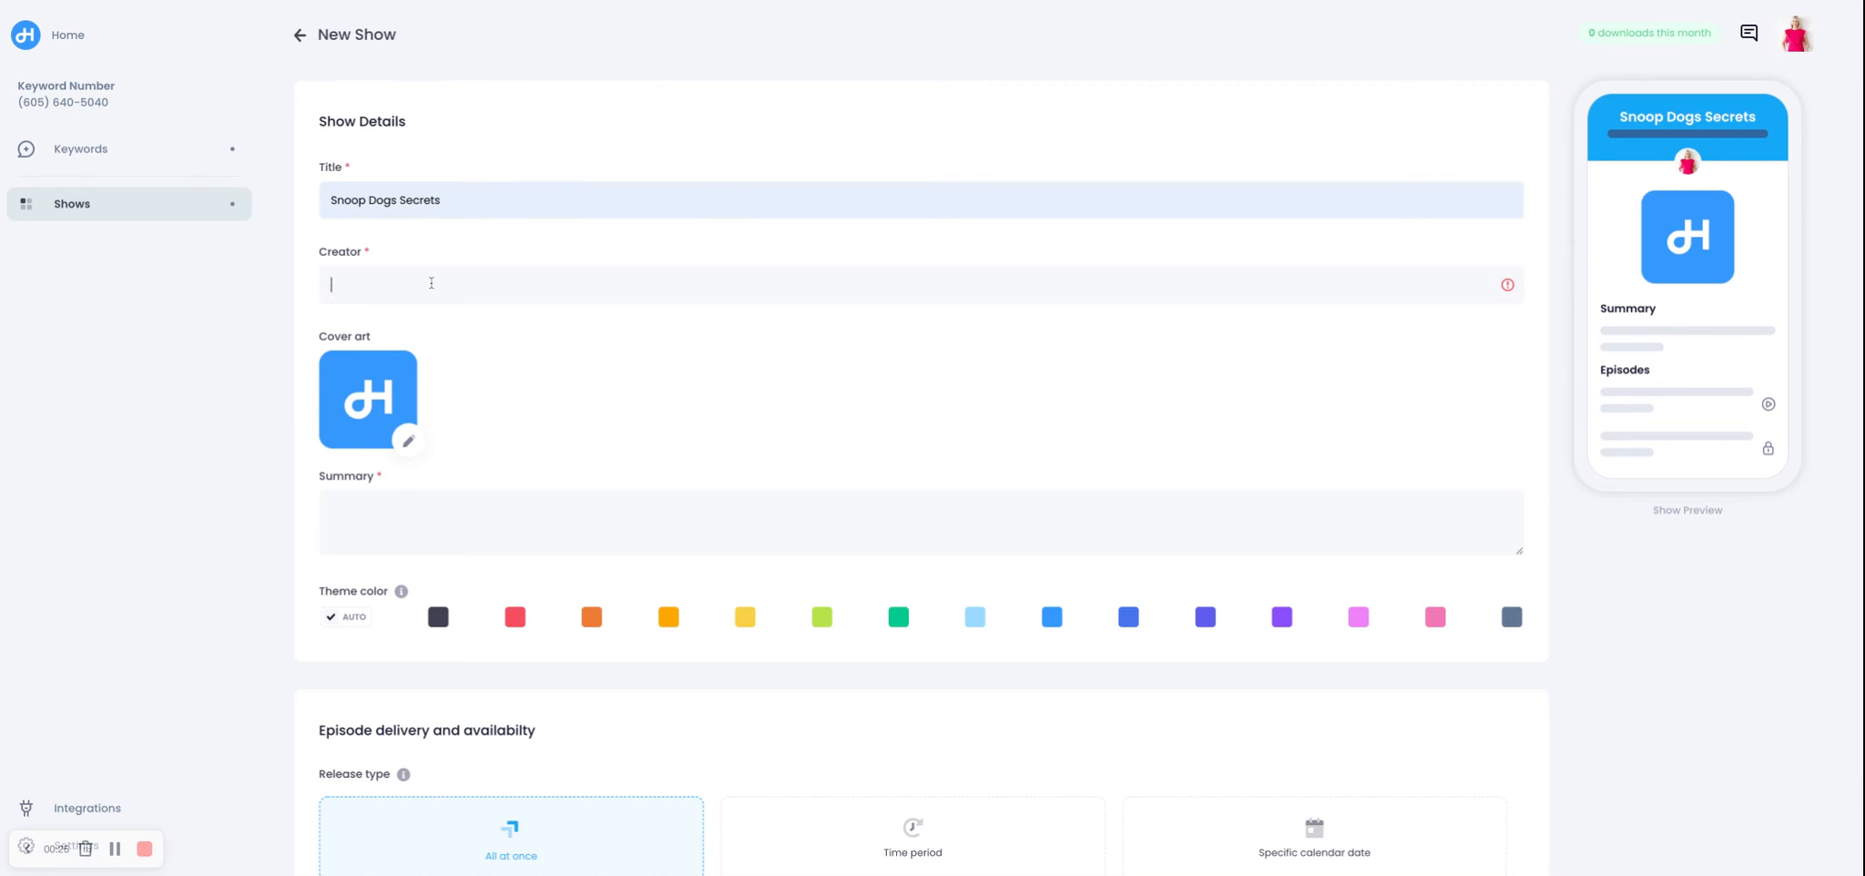
{"action": "type", "text": "Sno"}
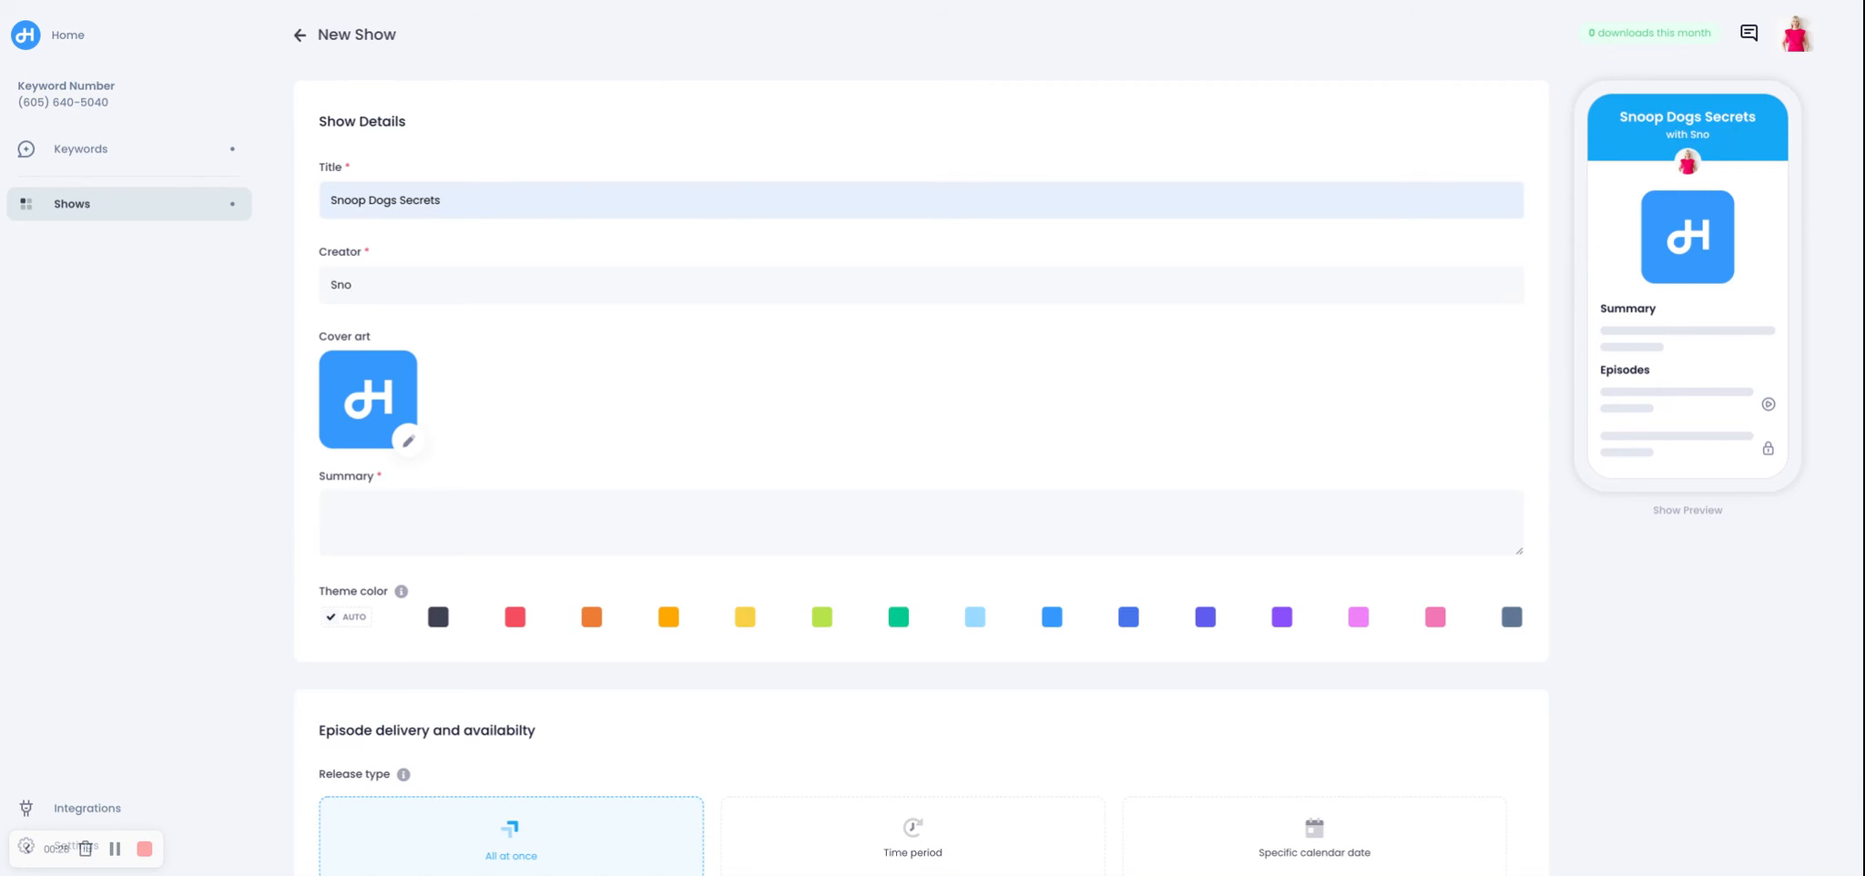
{"action": "type", "text": "op "}
{"action": "type", "text": "Dog"}
{"action": "left_click", "coordinate": [407, 438]}
{"action": "scroll", "coordinate": [603, 423], "scroll_direction": "down", "scroll_amount": 4}
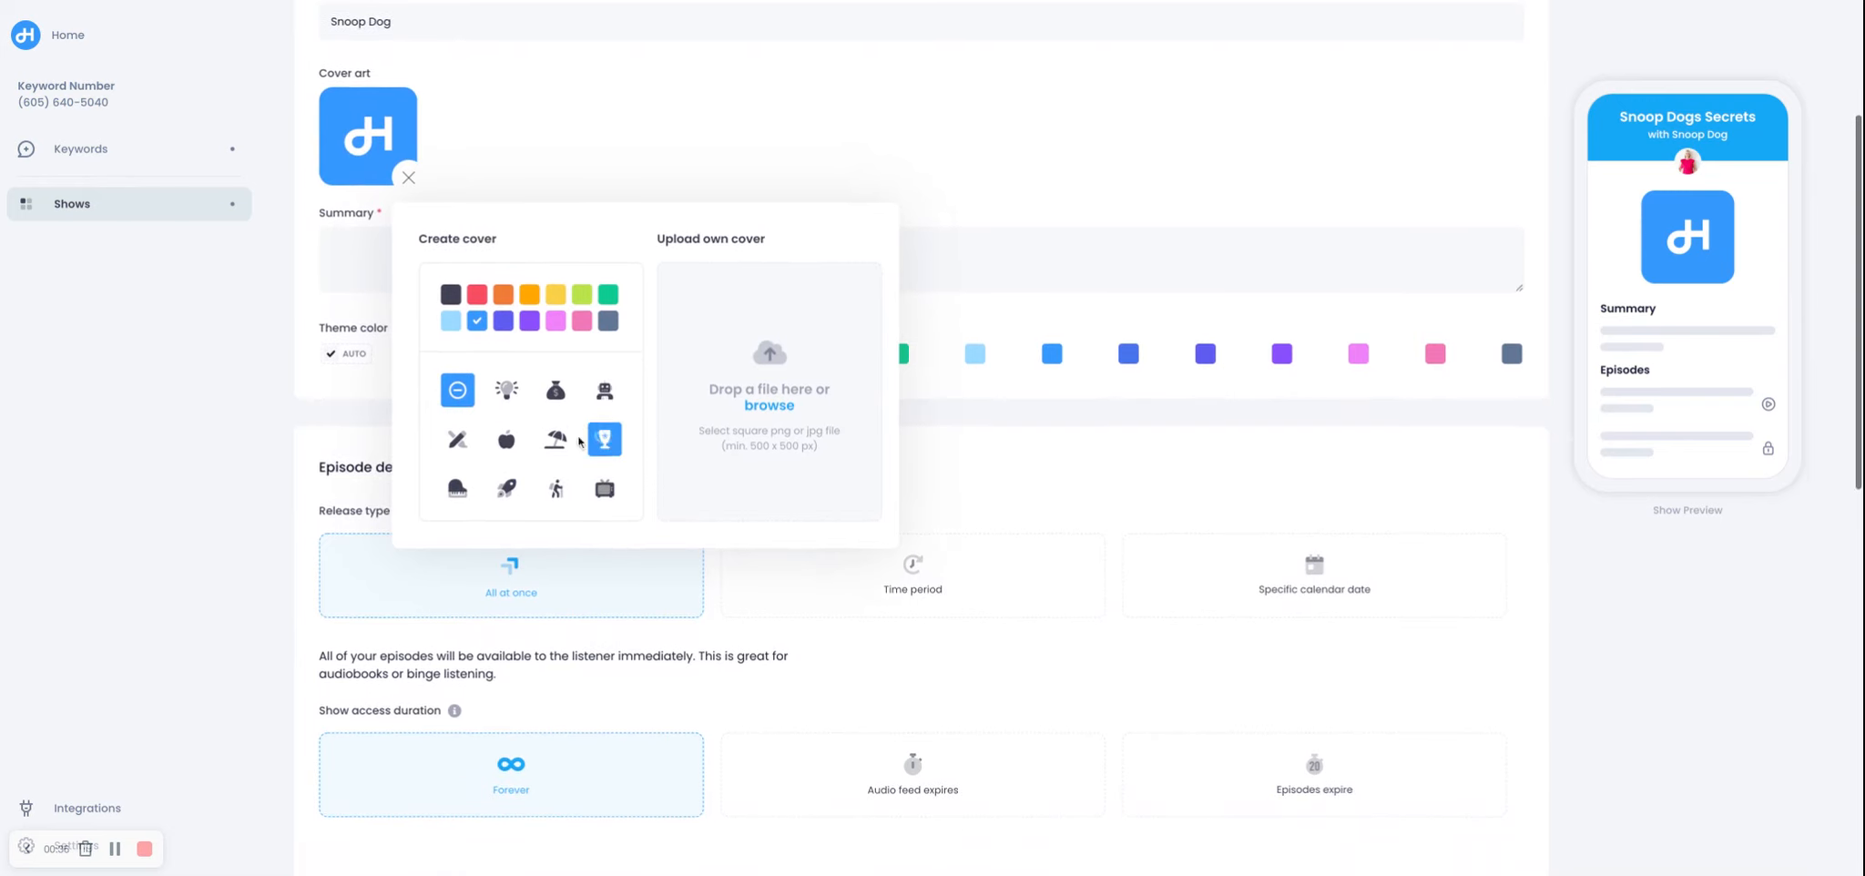
- Give the cover art an icon illustration on a purple background and close the cover creator
{"action": "left_click", "coordinate": [609, 491]}
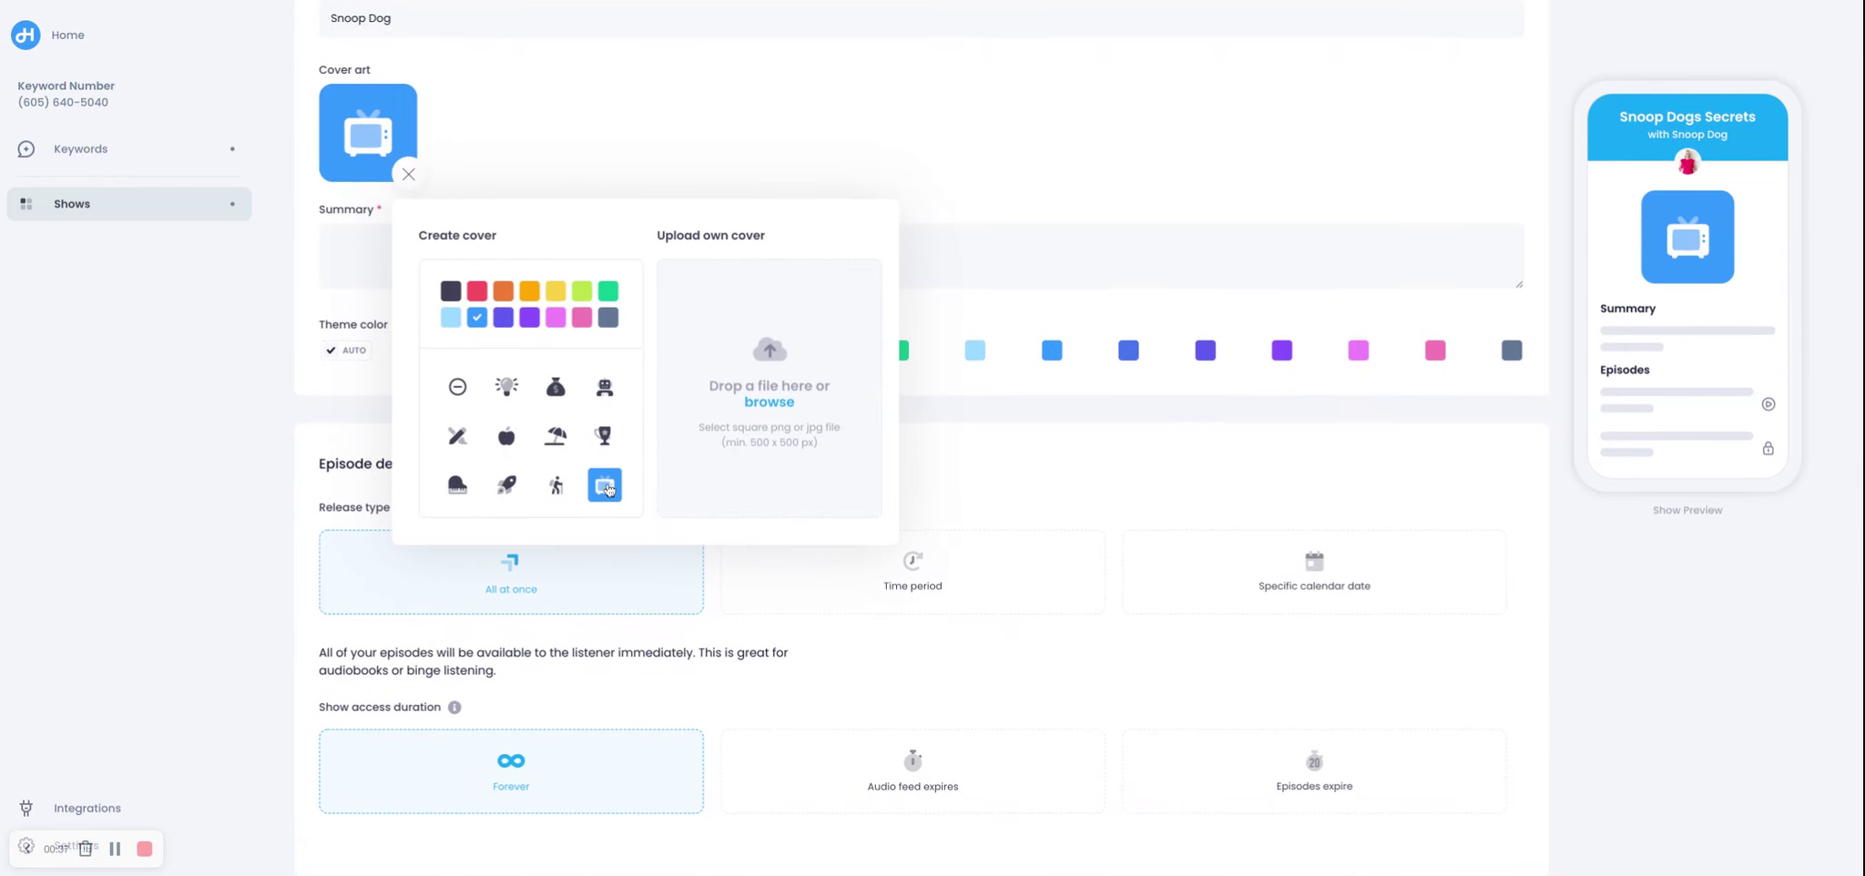
{"action": "left_click", "coordinate": [530, 316]}
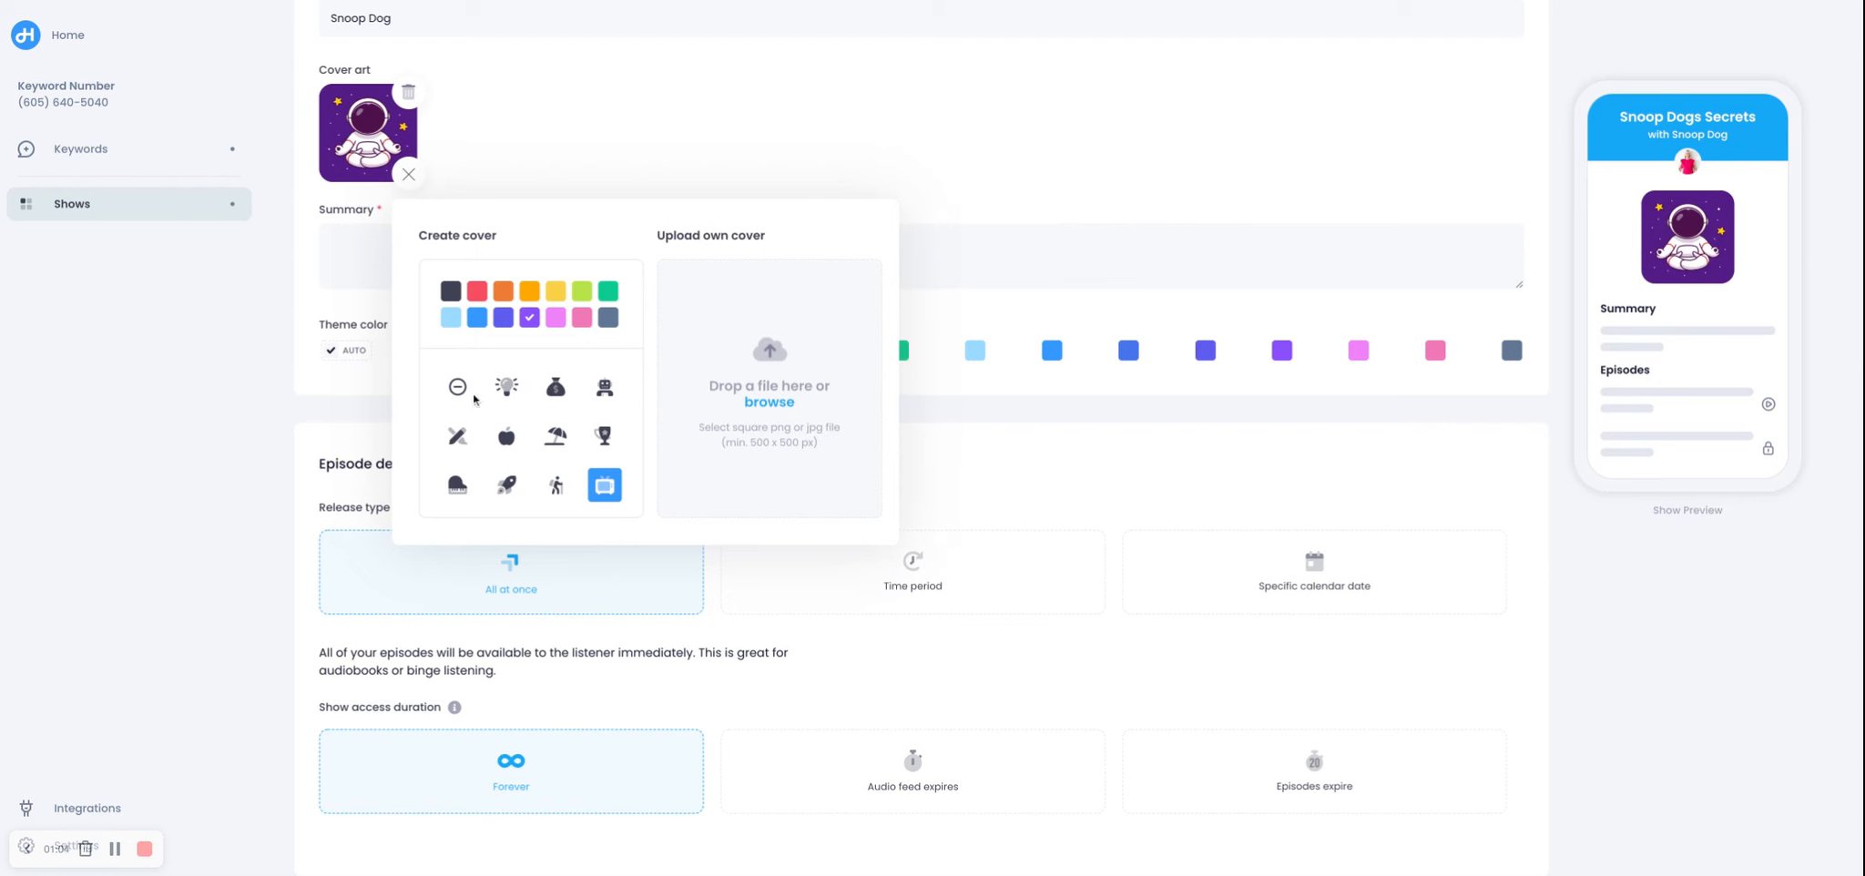
{"action": "left_click", "coordinate": [408, 175]}
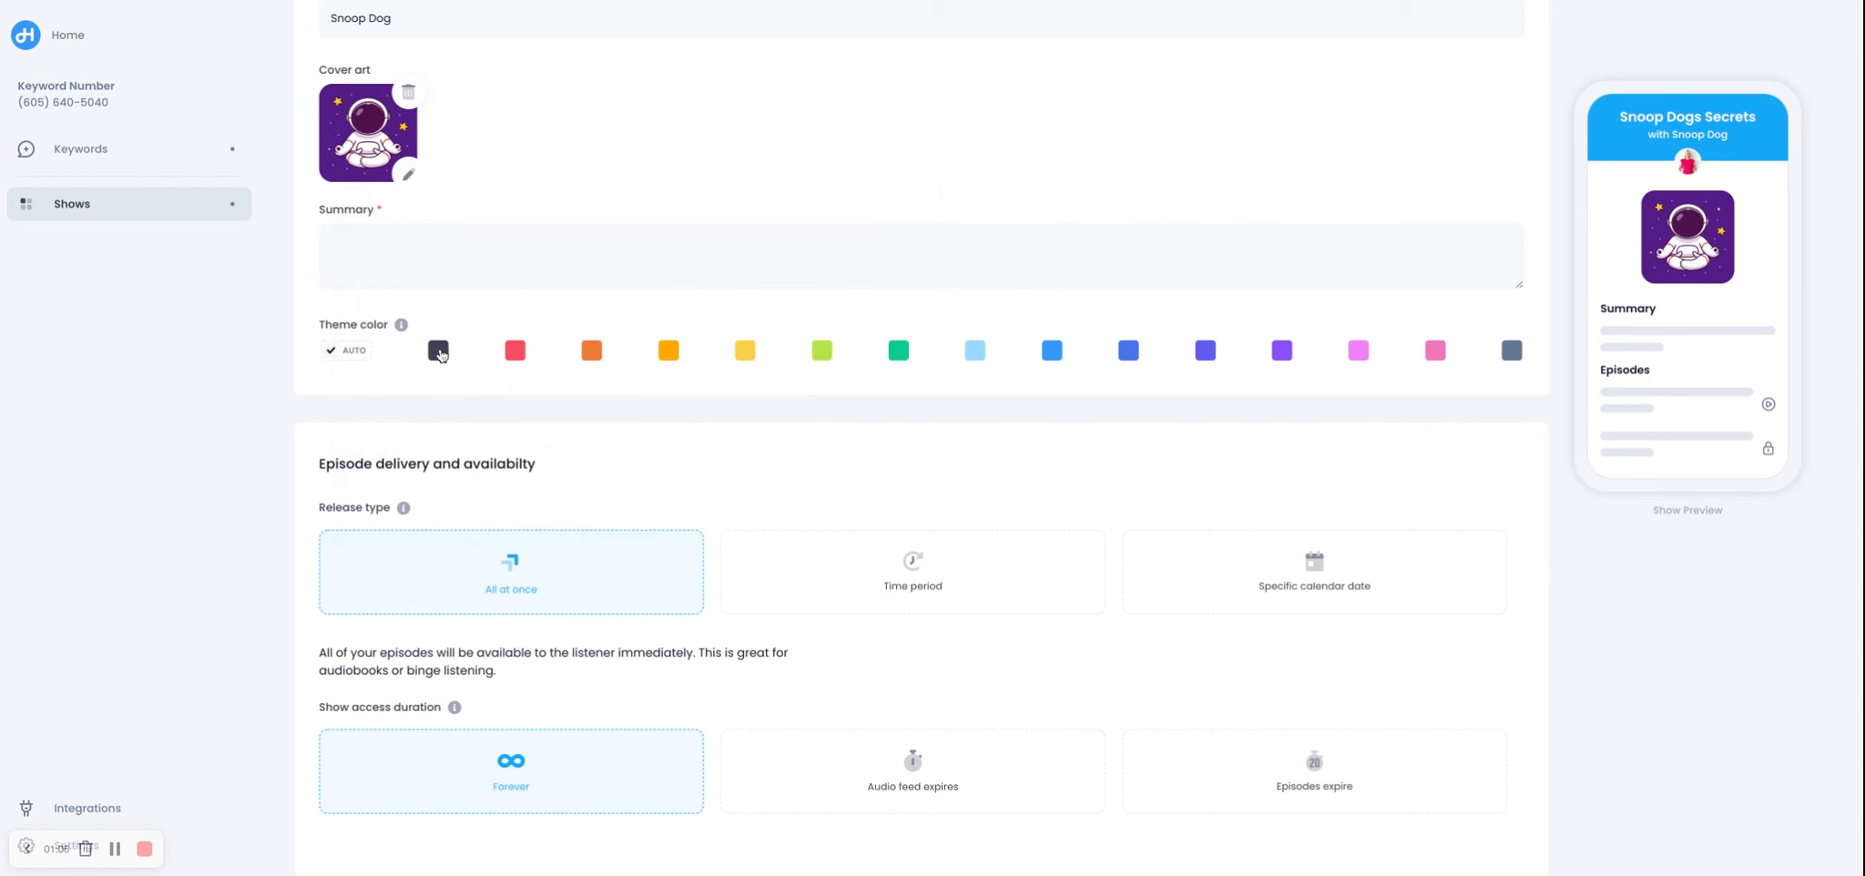
{"action": "left_click", "coordinate": [899, 353]}
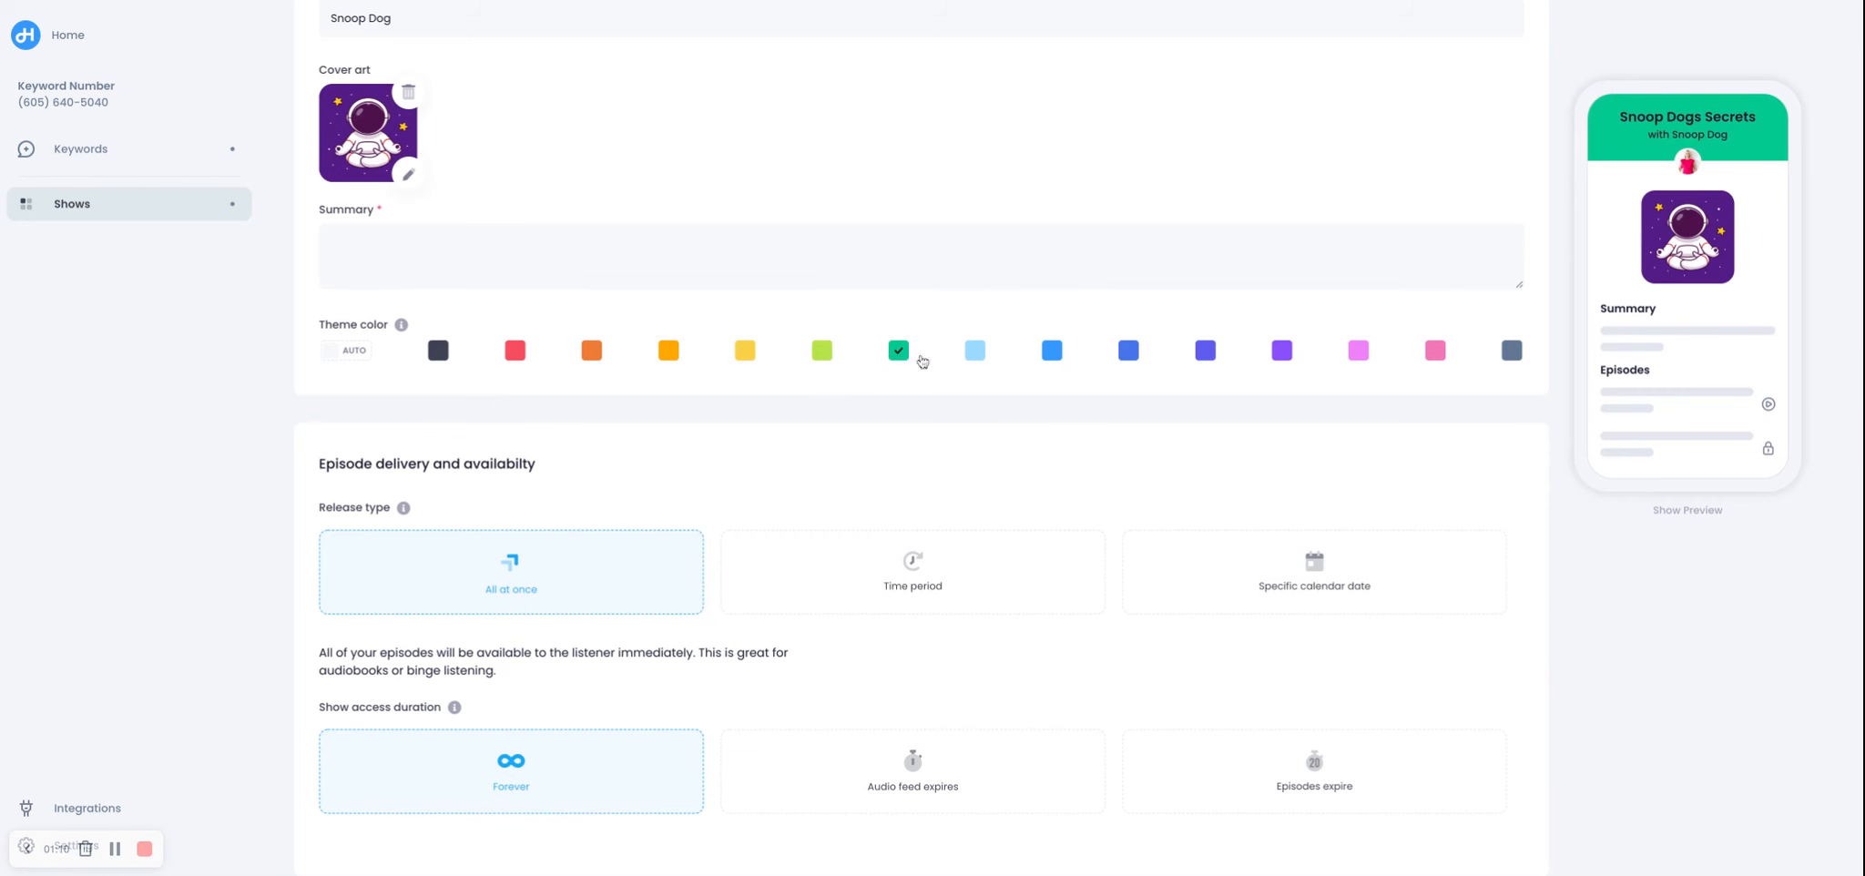
{"action": "left_click", "coordinate": [1205, 352]}
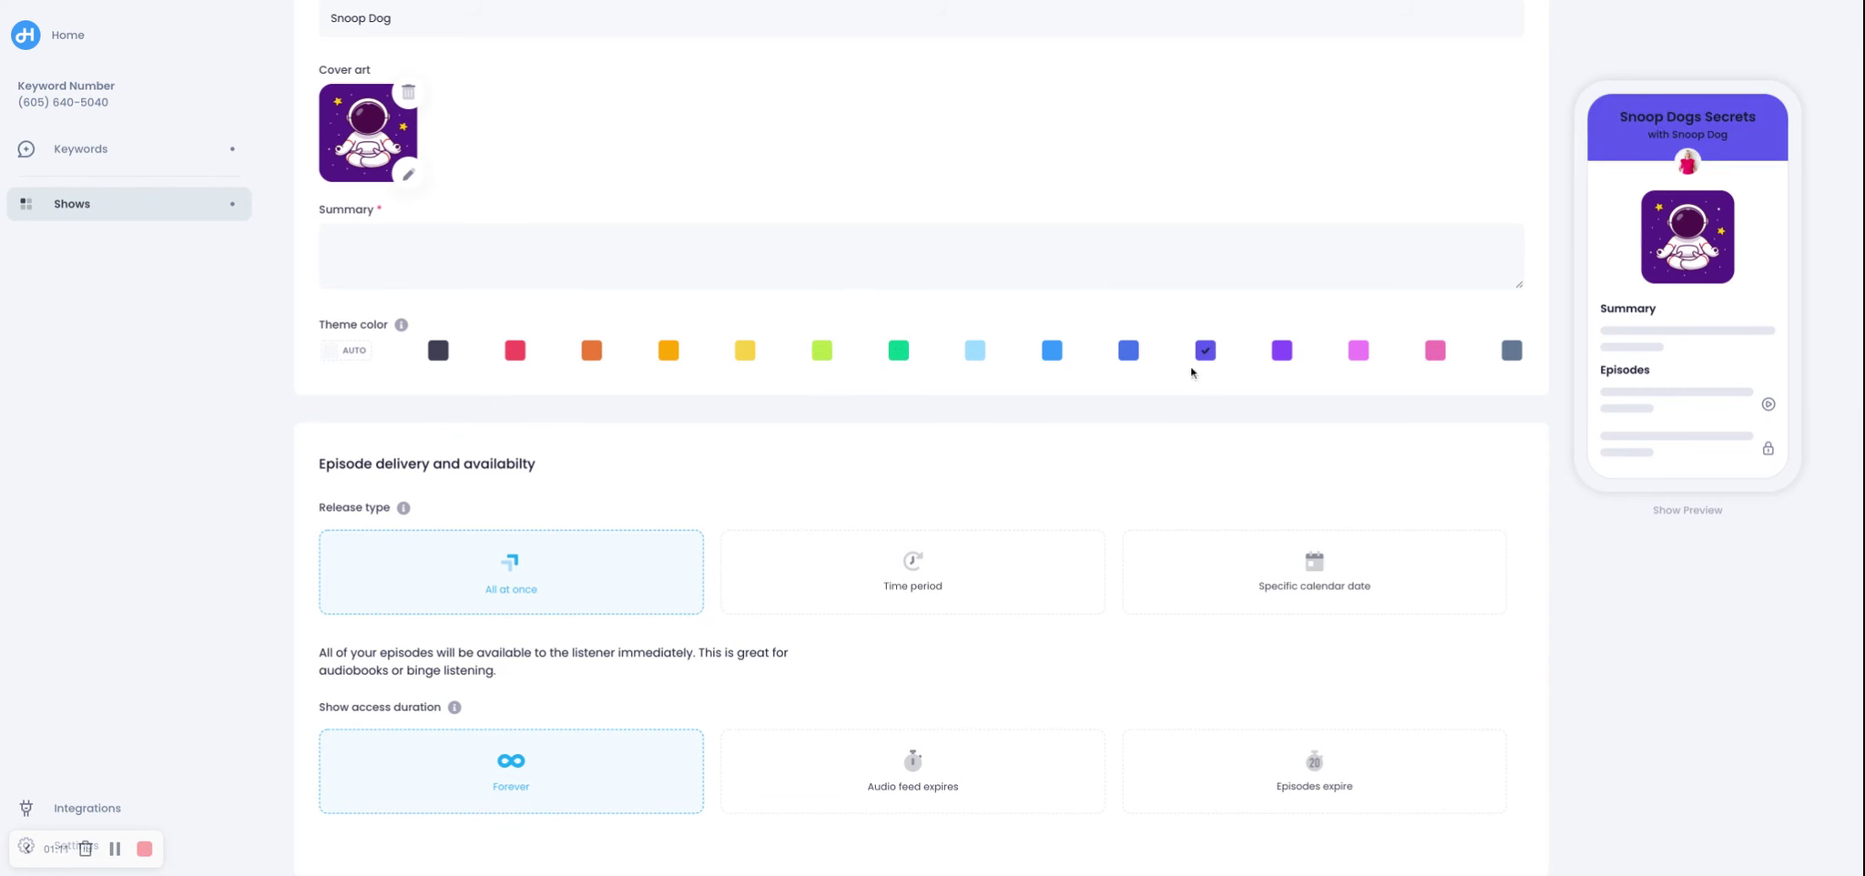
{"action": "left_click", "coordinate": [1285, 351]}
{"action": "left_click", "coordinate": [896, 353]}
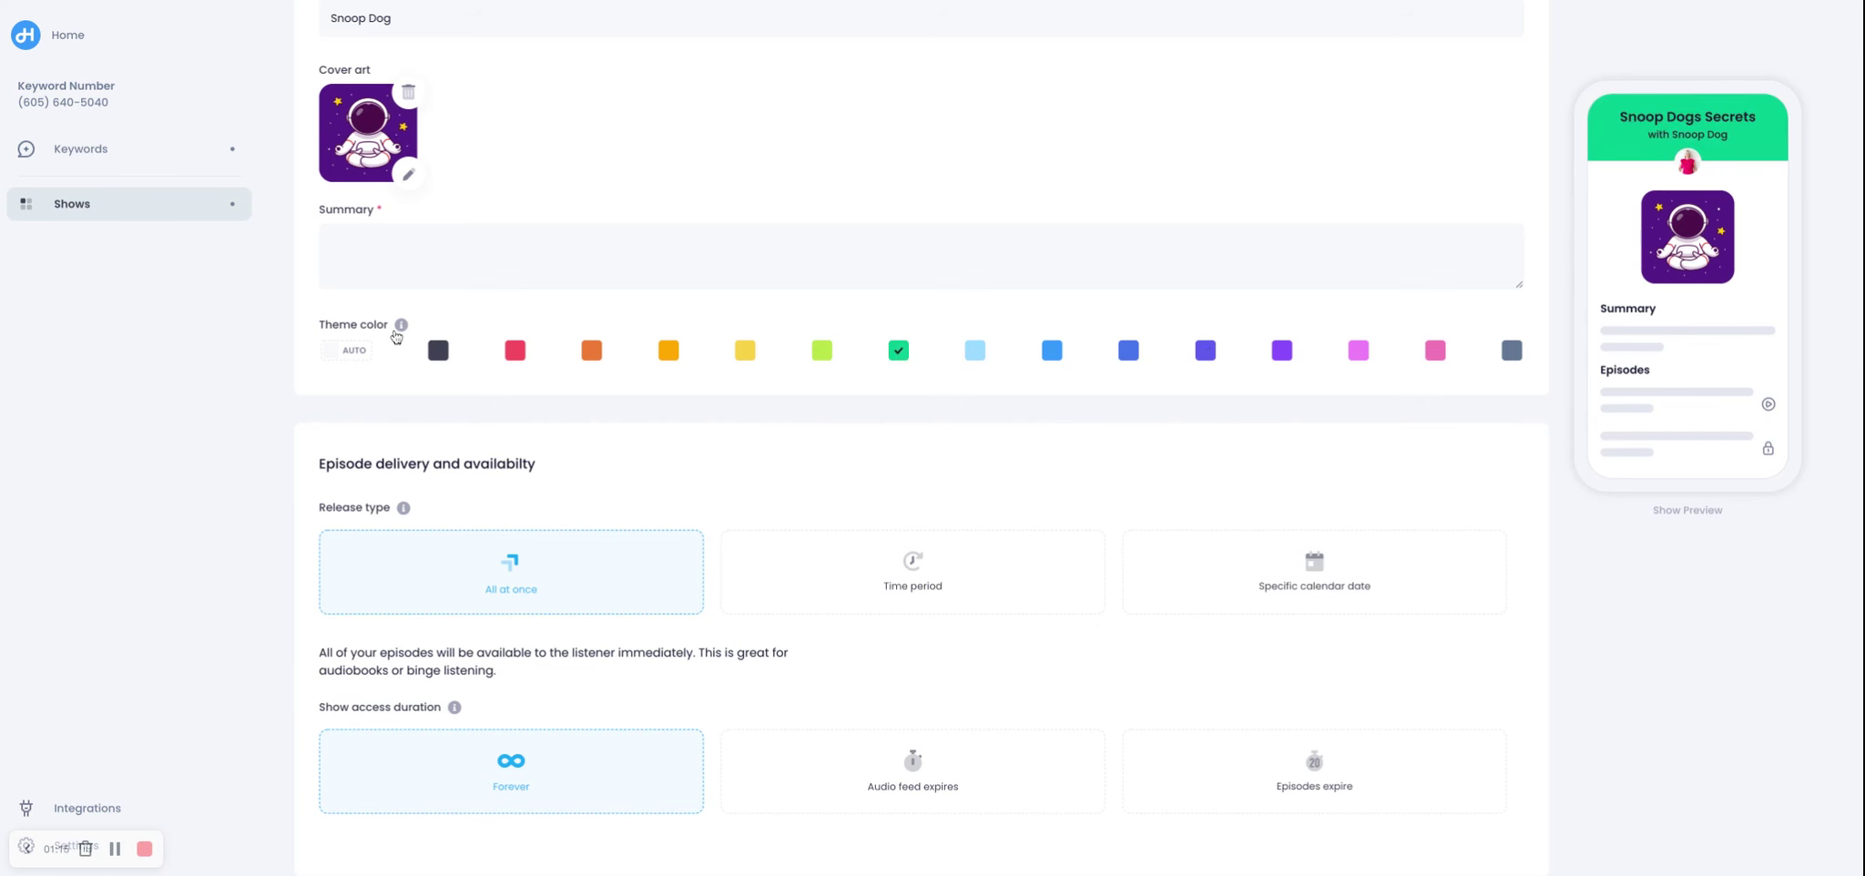
{"action": "left_click", "coordinate": [353, 351]}
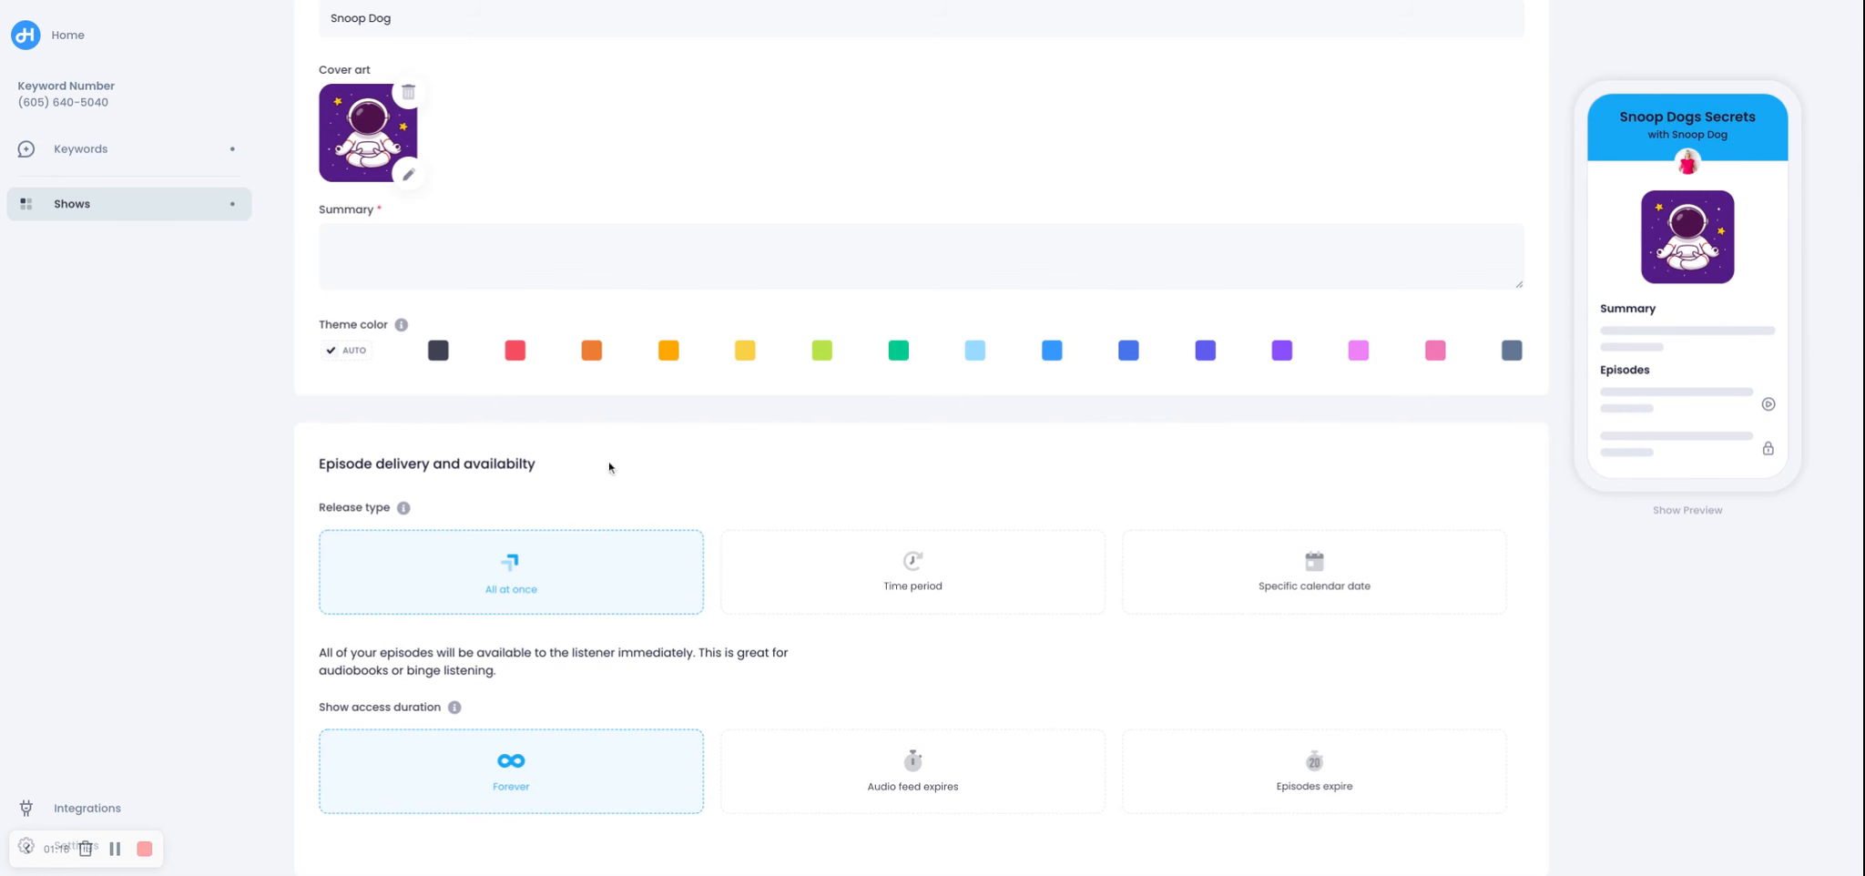
{"action": "scroll", "coordinate": [516, 465], "scroll_direction": "down", "scroll_amount": 1}
{"action": "scroll", "coordinate": [515, 465], "scroll_direction": "down", "scroll_amount": 4}
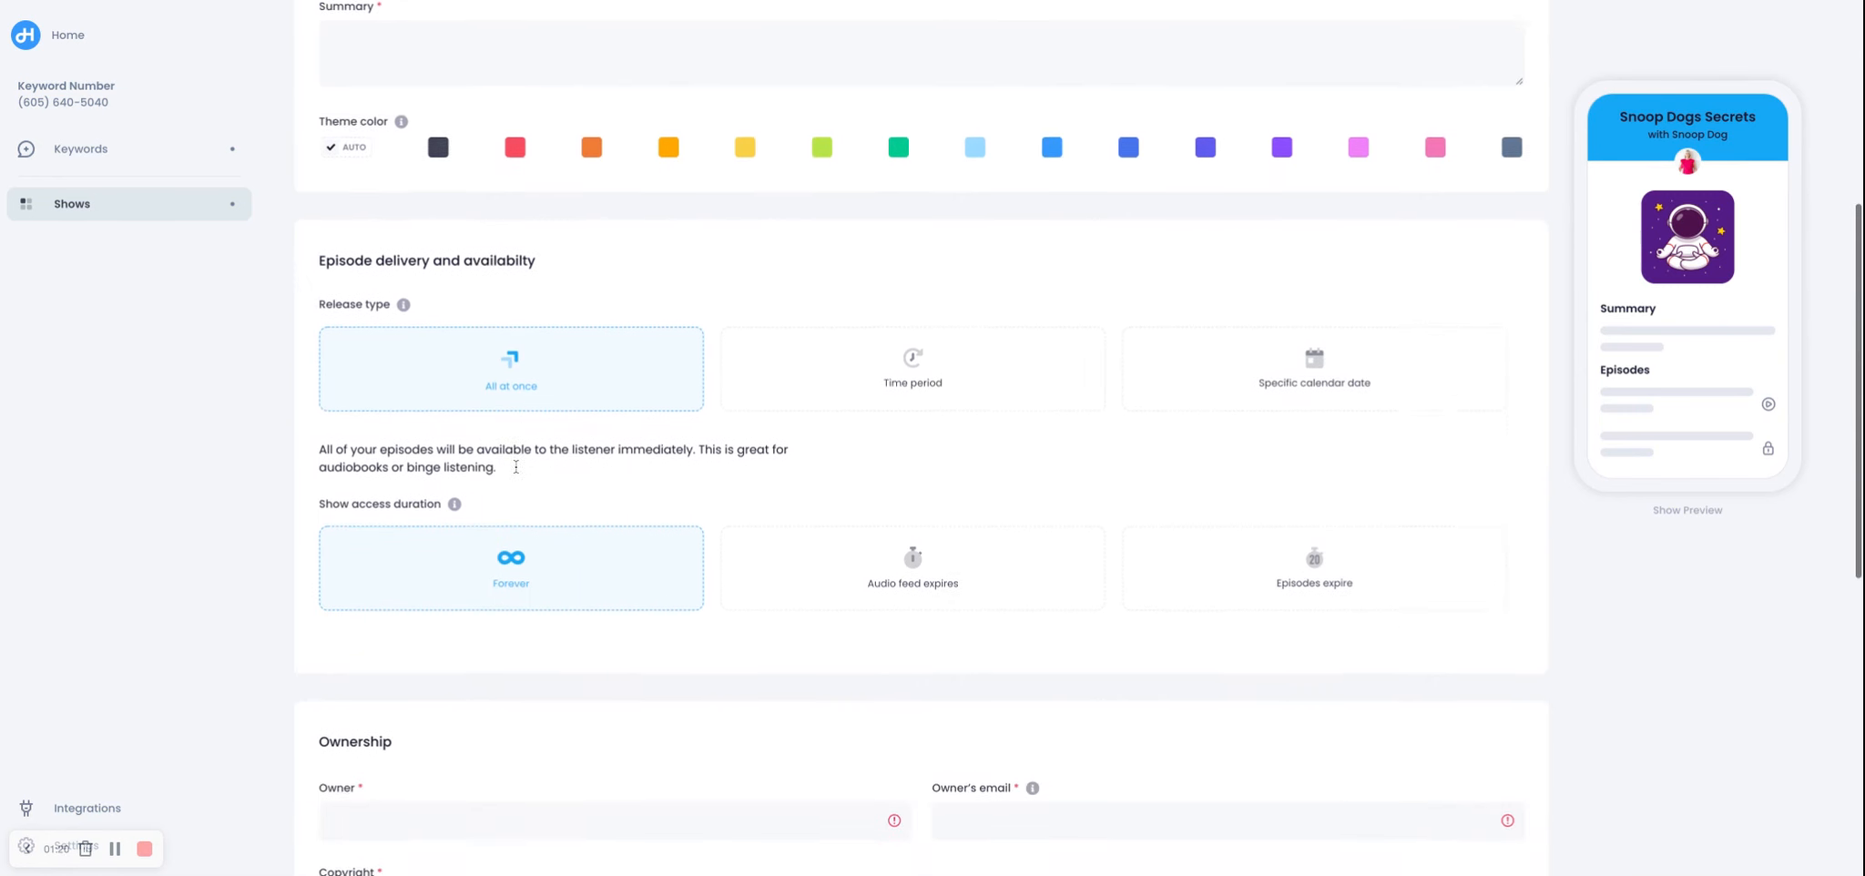
{"action": "scroll", "coordinate": [516, 465], "scroll_direction": "down", "scroll_amount": 2}
{"action": "scroll", "coordinate": [413, 237], "scroll_direction": "down", "scroll_amount": 1}
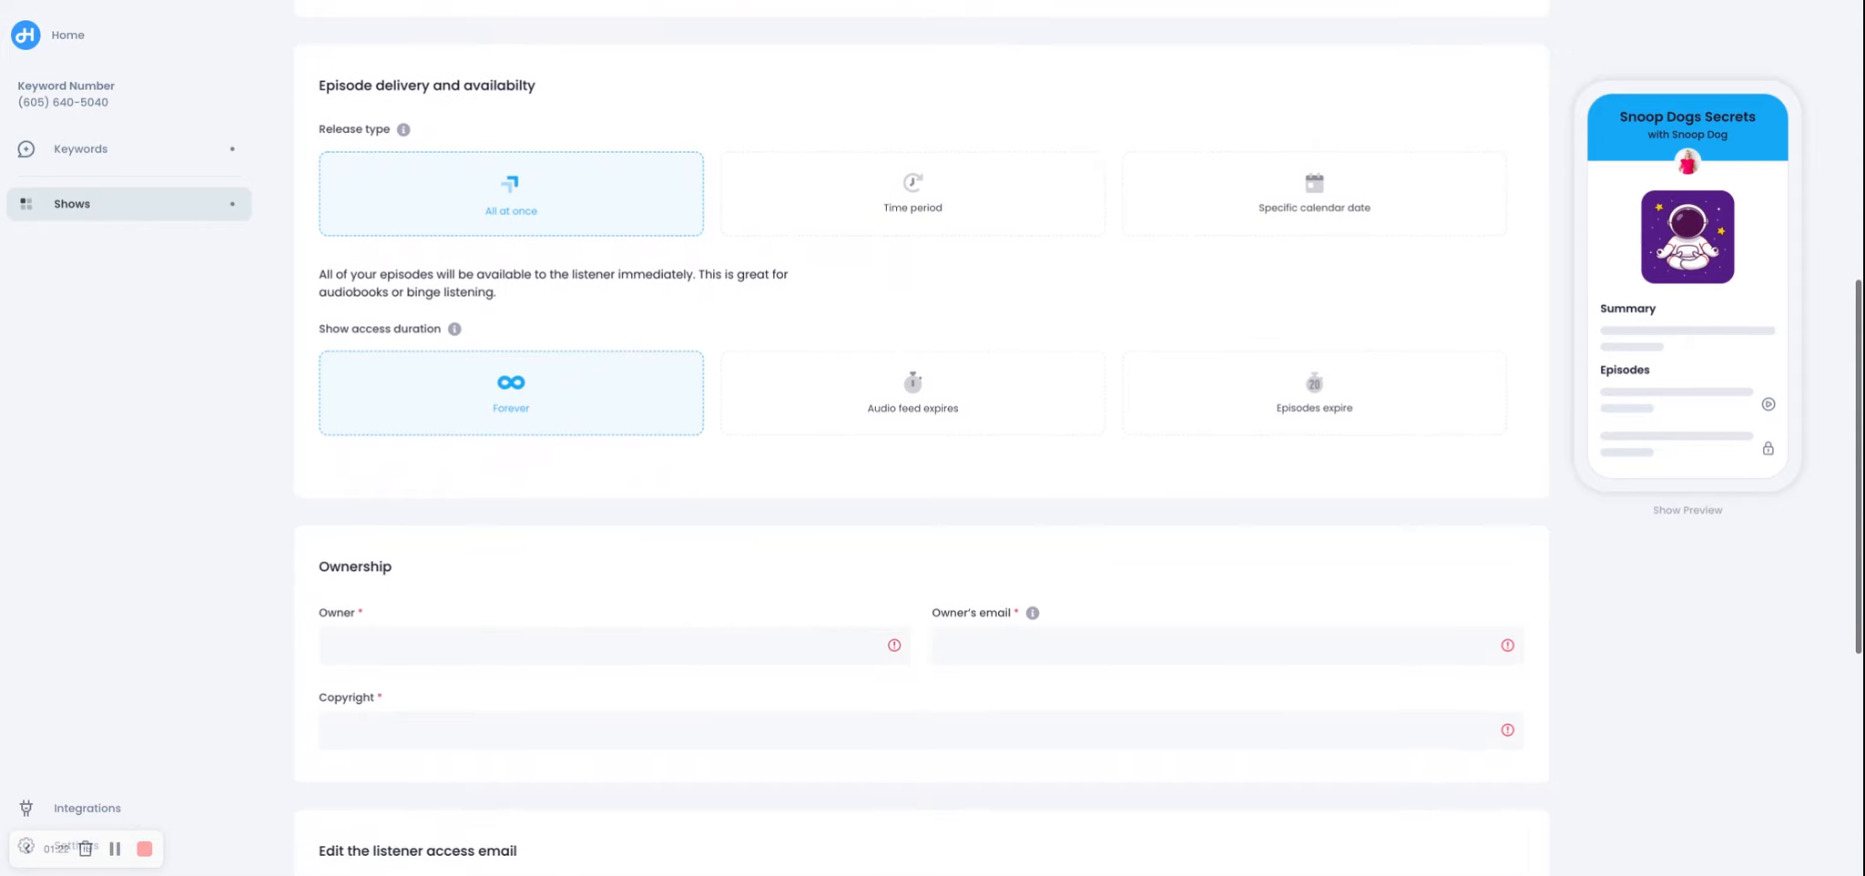
{"action": "scroll", "coordinate": [414, 236], "scroll_direction": "up", "scroll_amount": 1}
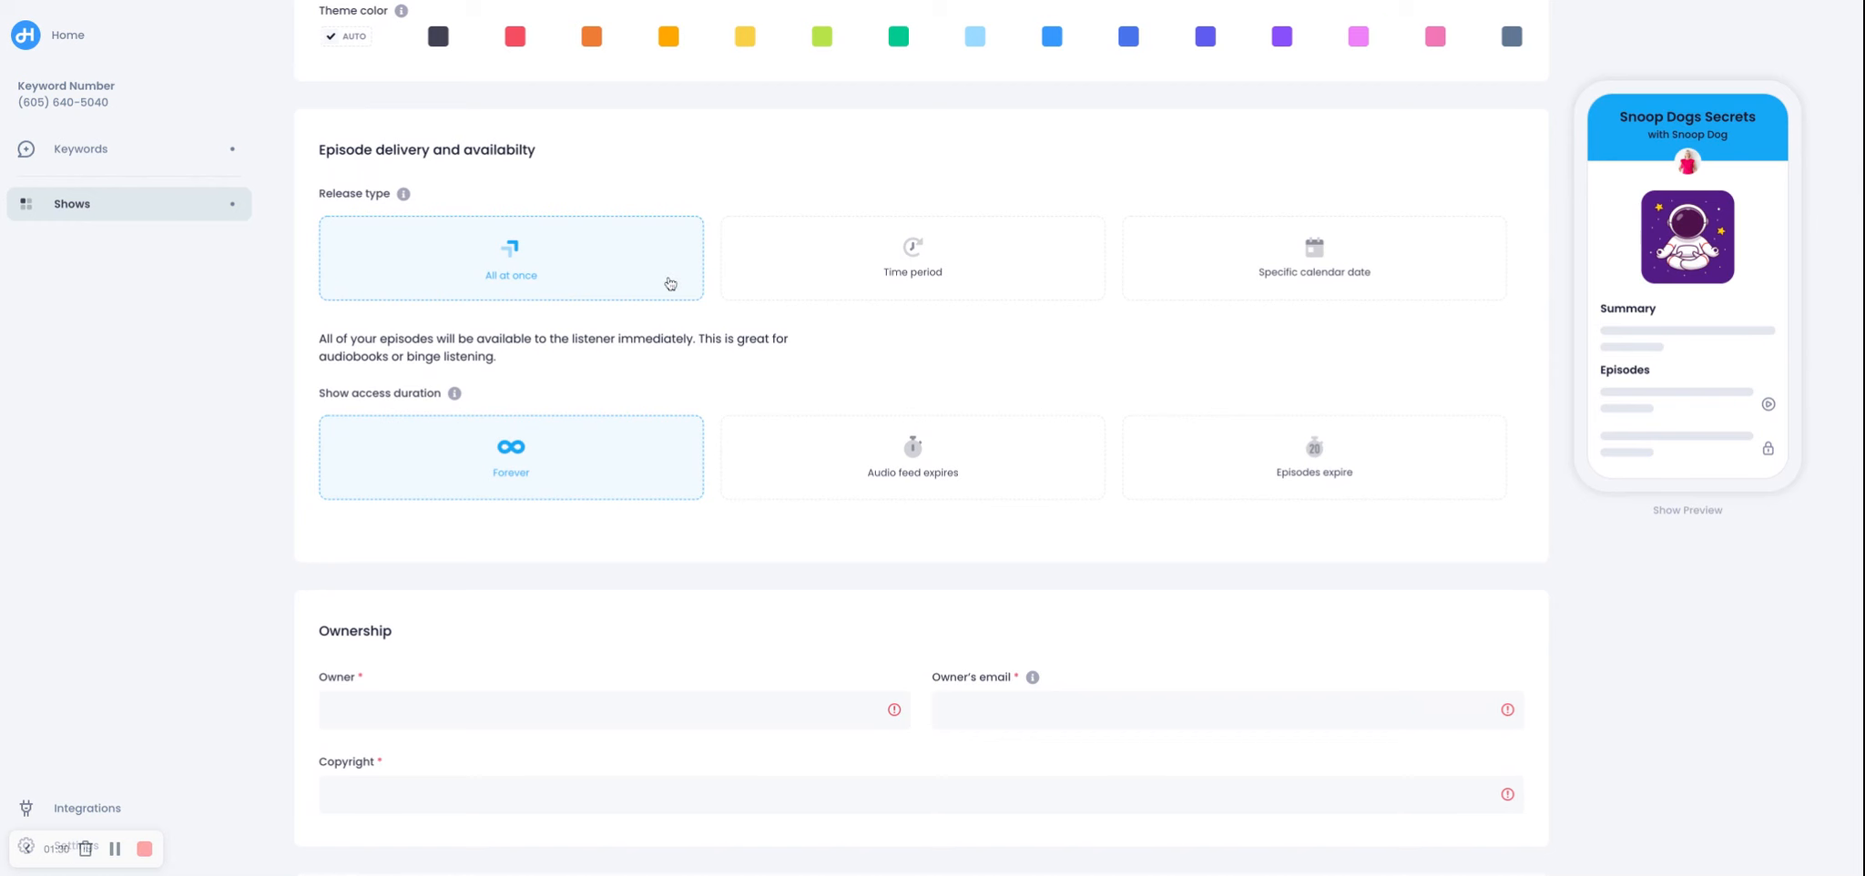
{"action": "left_click", "coordinate": [879, 285]}
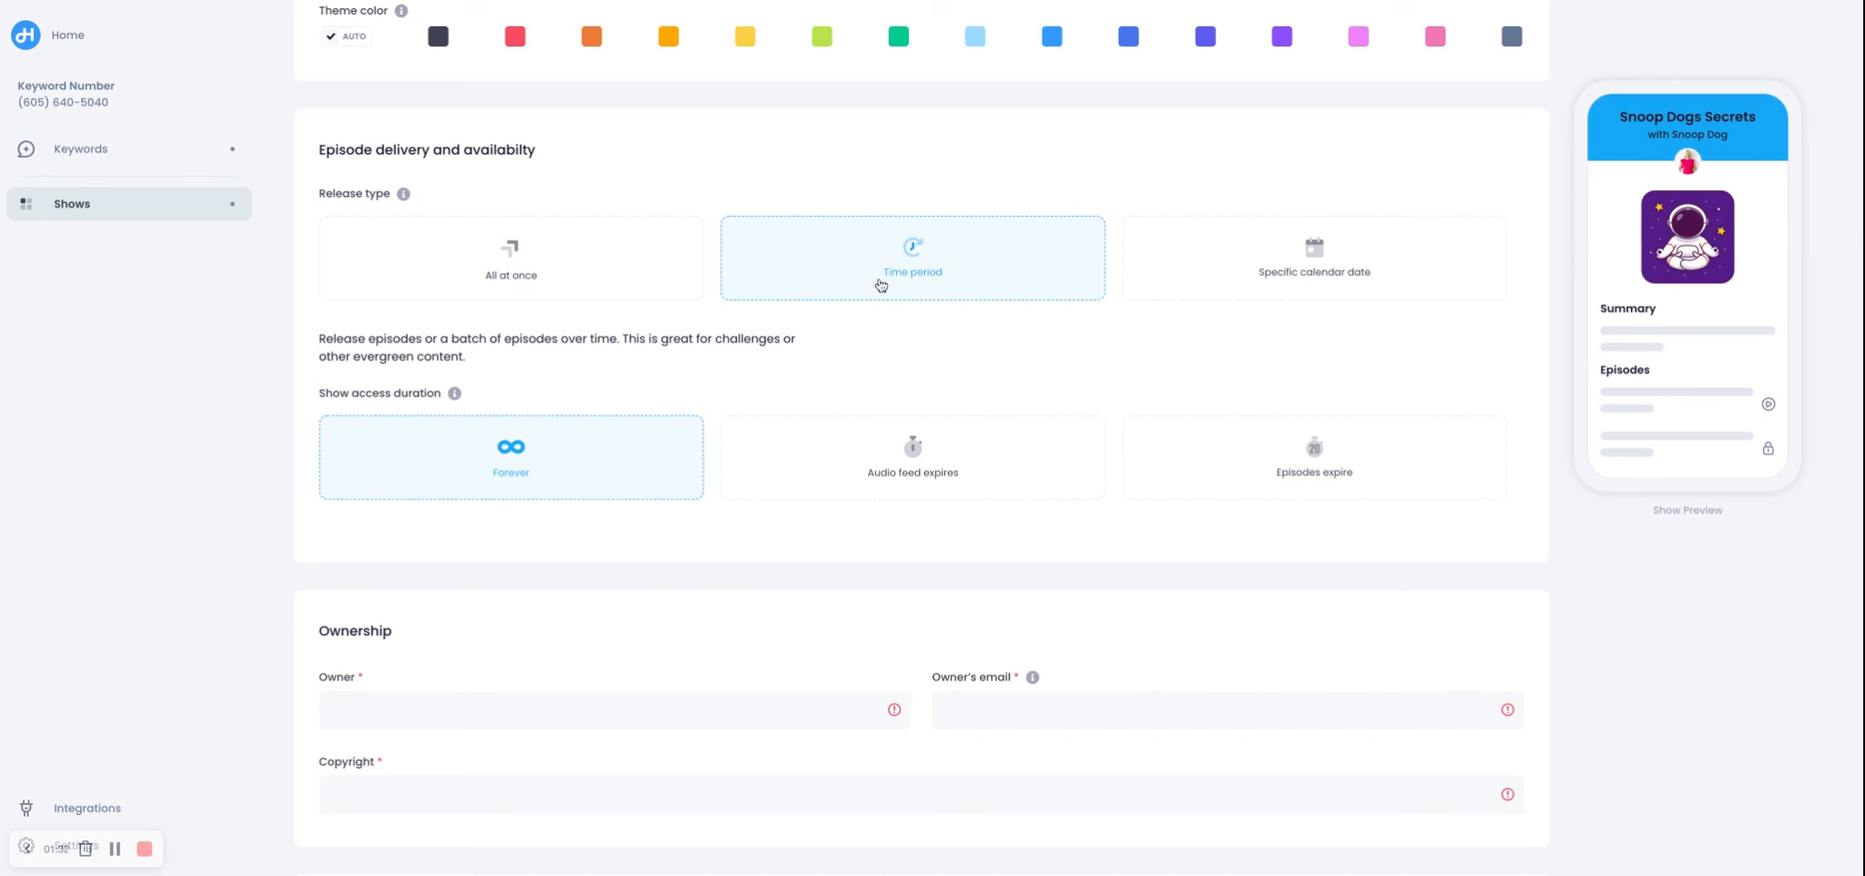
{"action": "left_click", "coordinate": [1198, 281]}
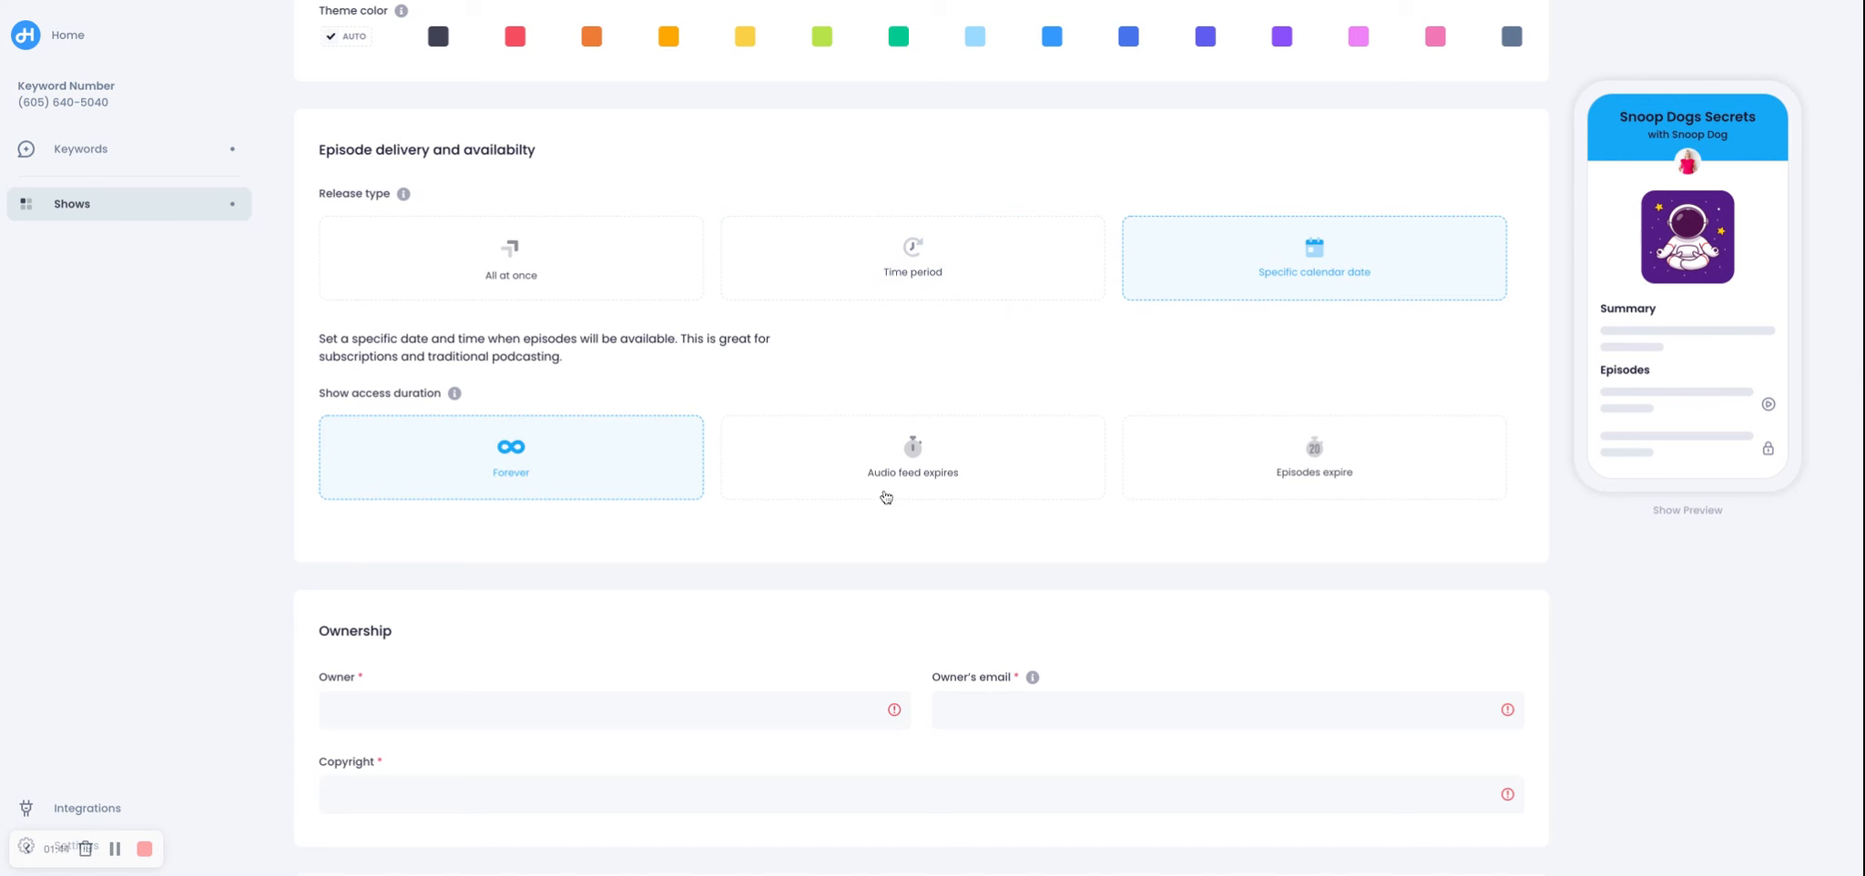
{"action": "left_click", "coordinate": [807, 490]}
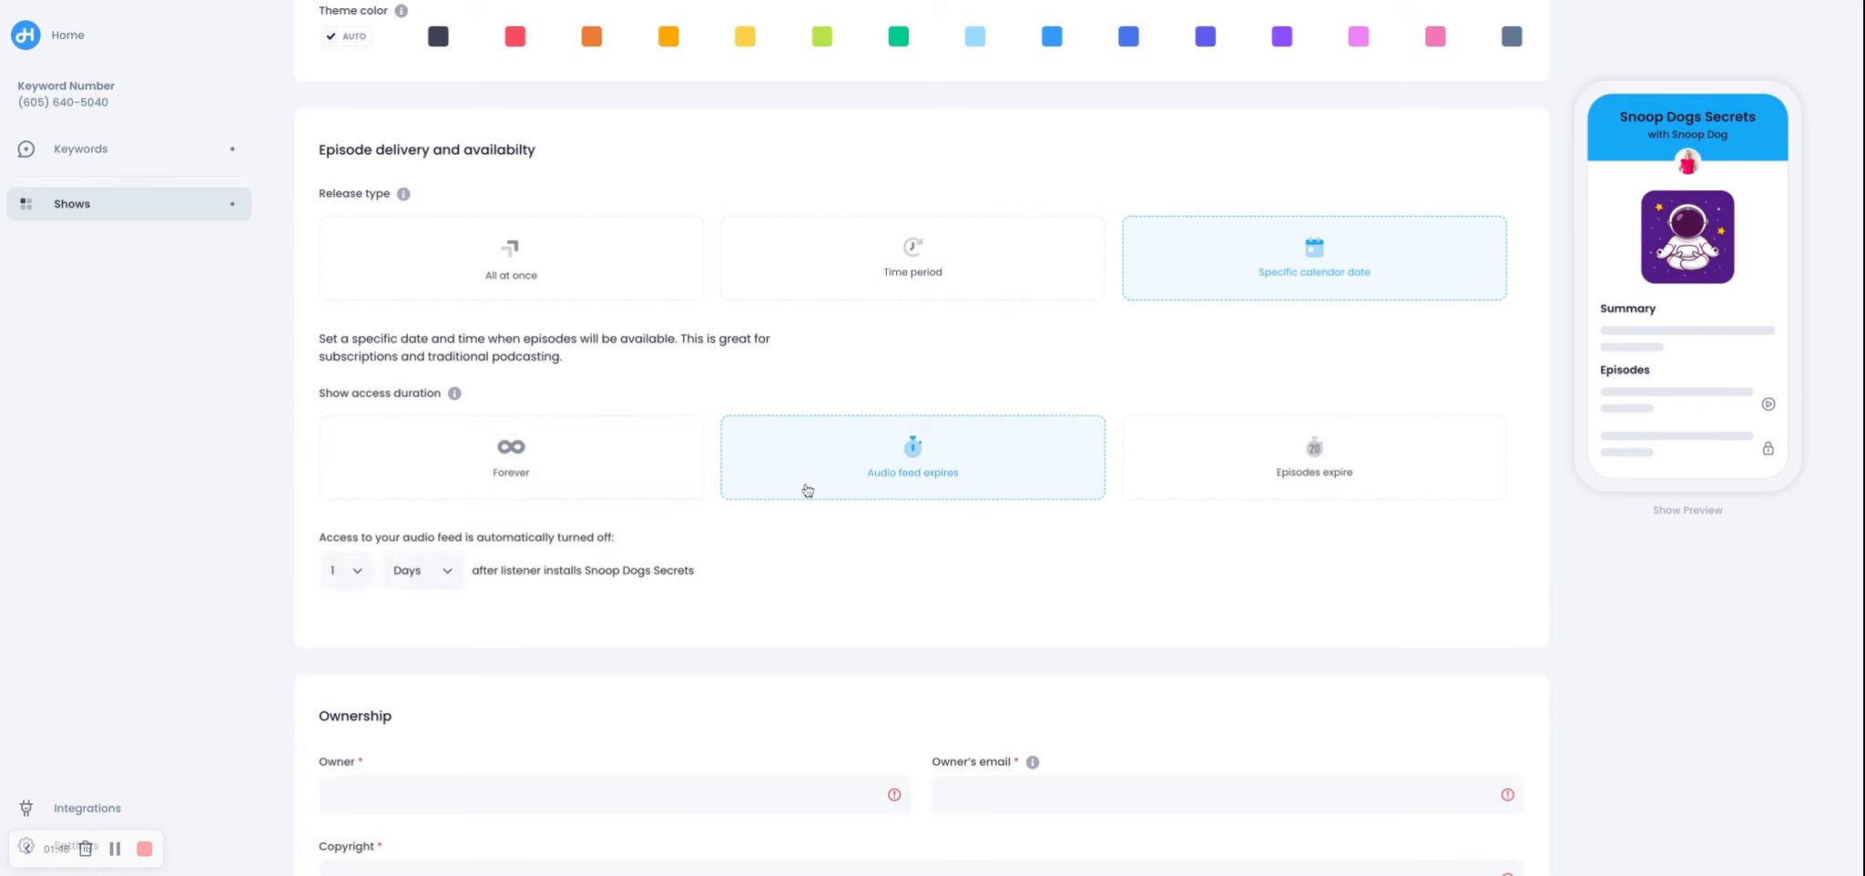
{"action": "scroll", "coordinate": [807, 490], "scroll_direction": "down", "scroll_amount": 2}
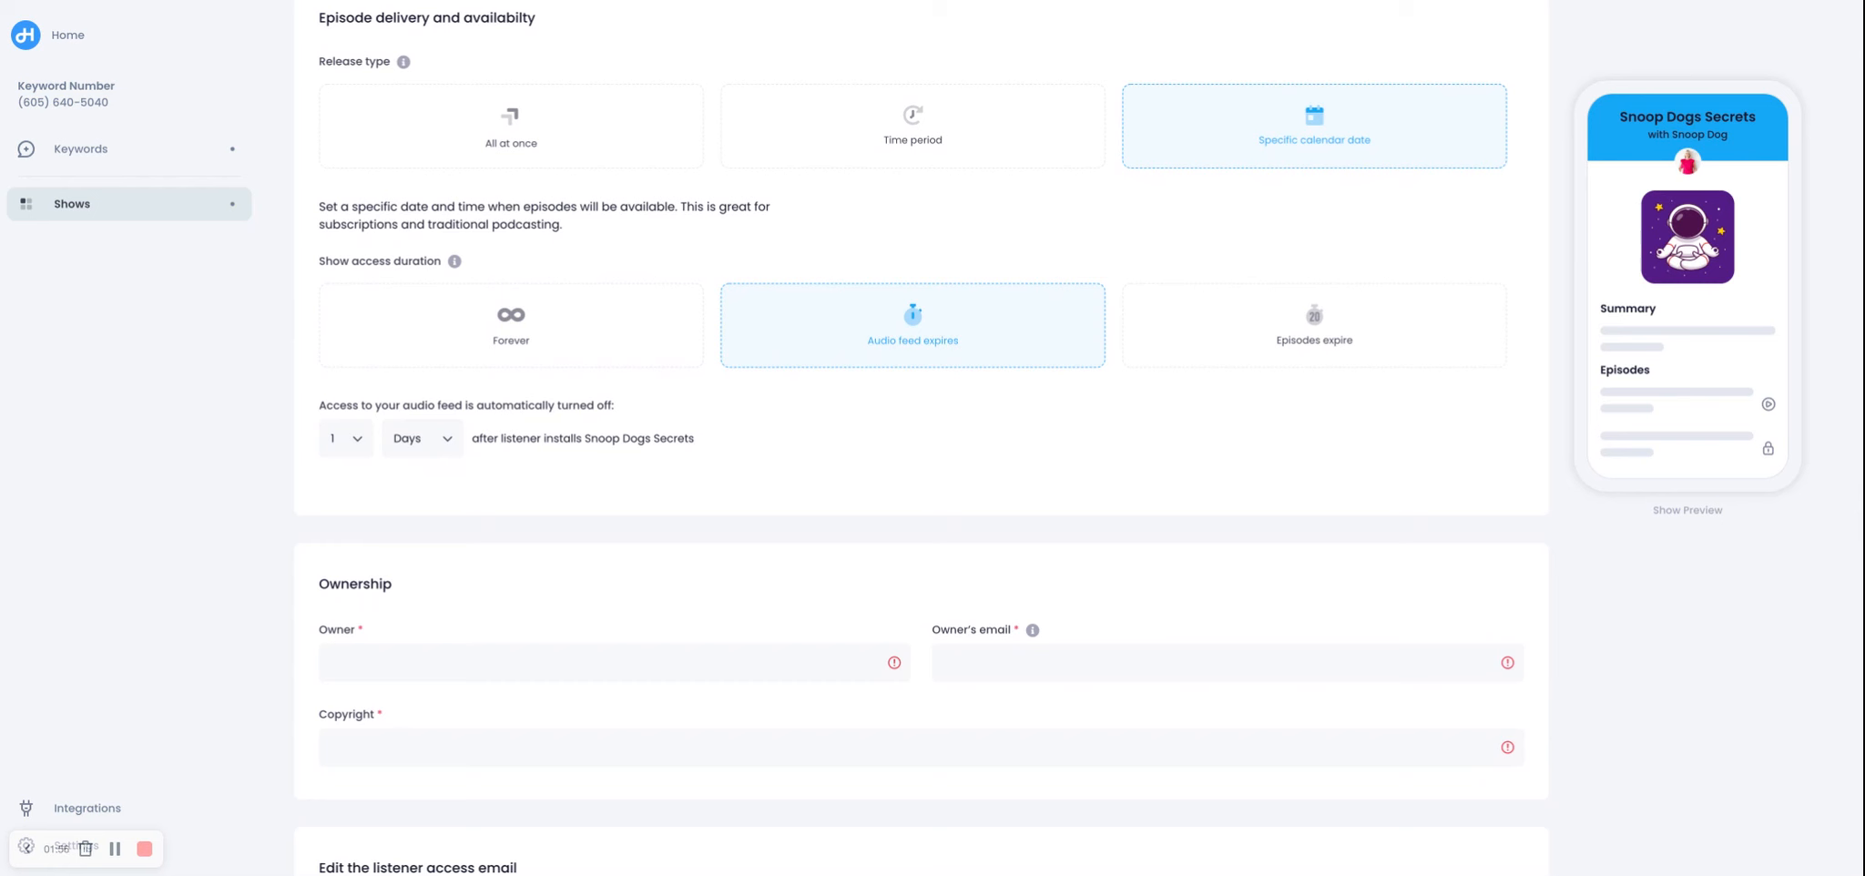
{"action": "left_click", "coordinate": [1211, 362]}
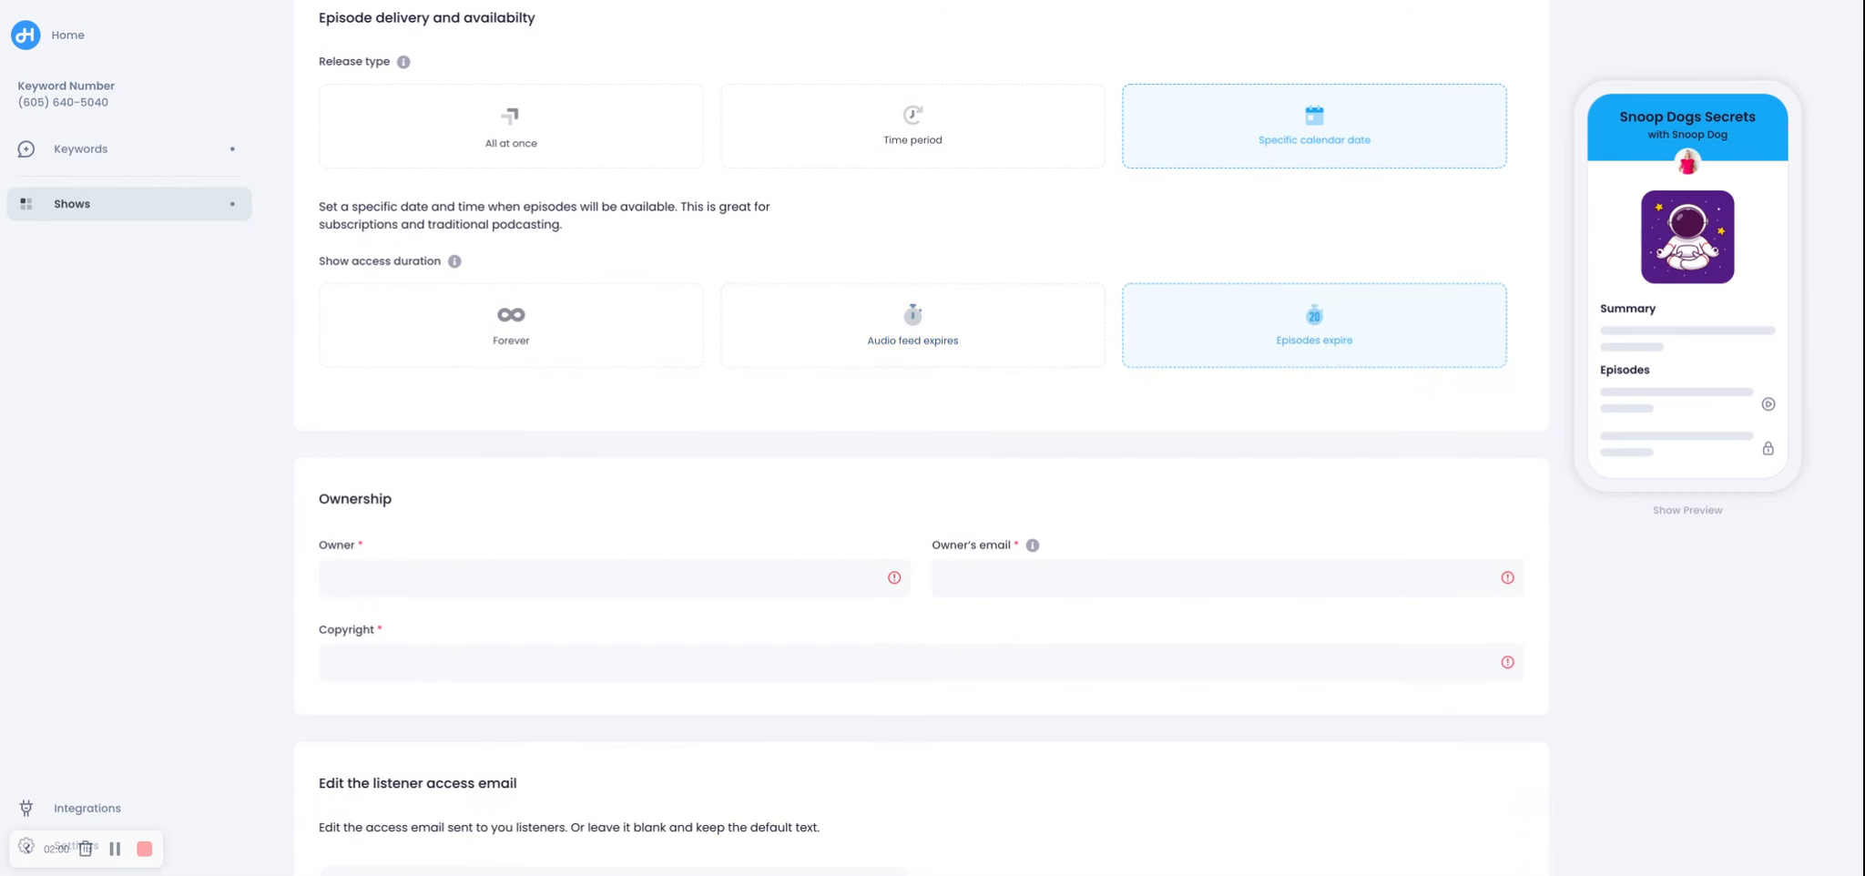
{"action": "left_click", "coordinate": [522, 328]}
{"action": "left_click", "coordinate": [547, 134]}
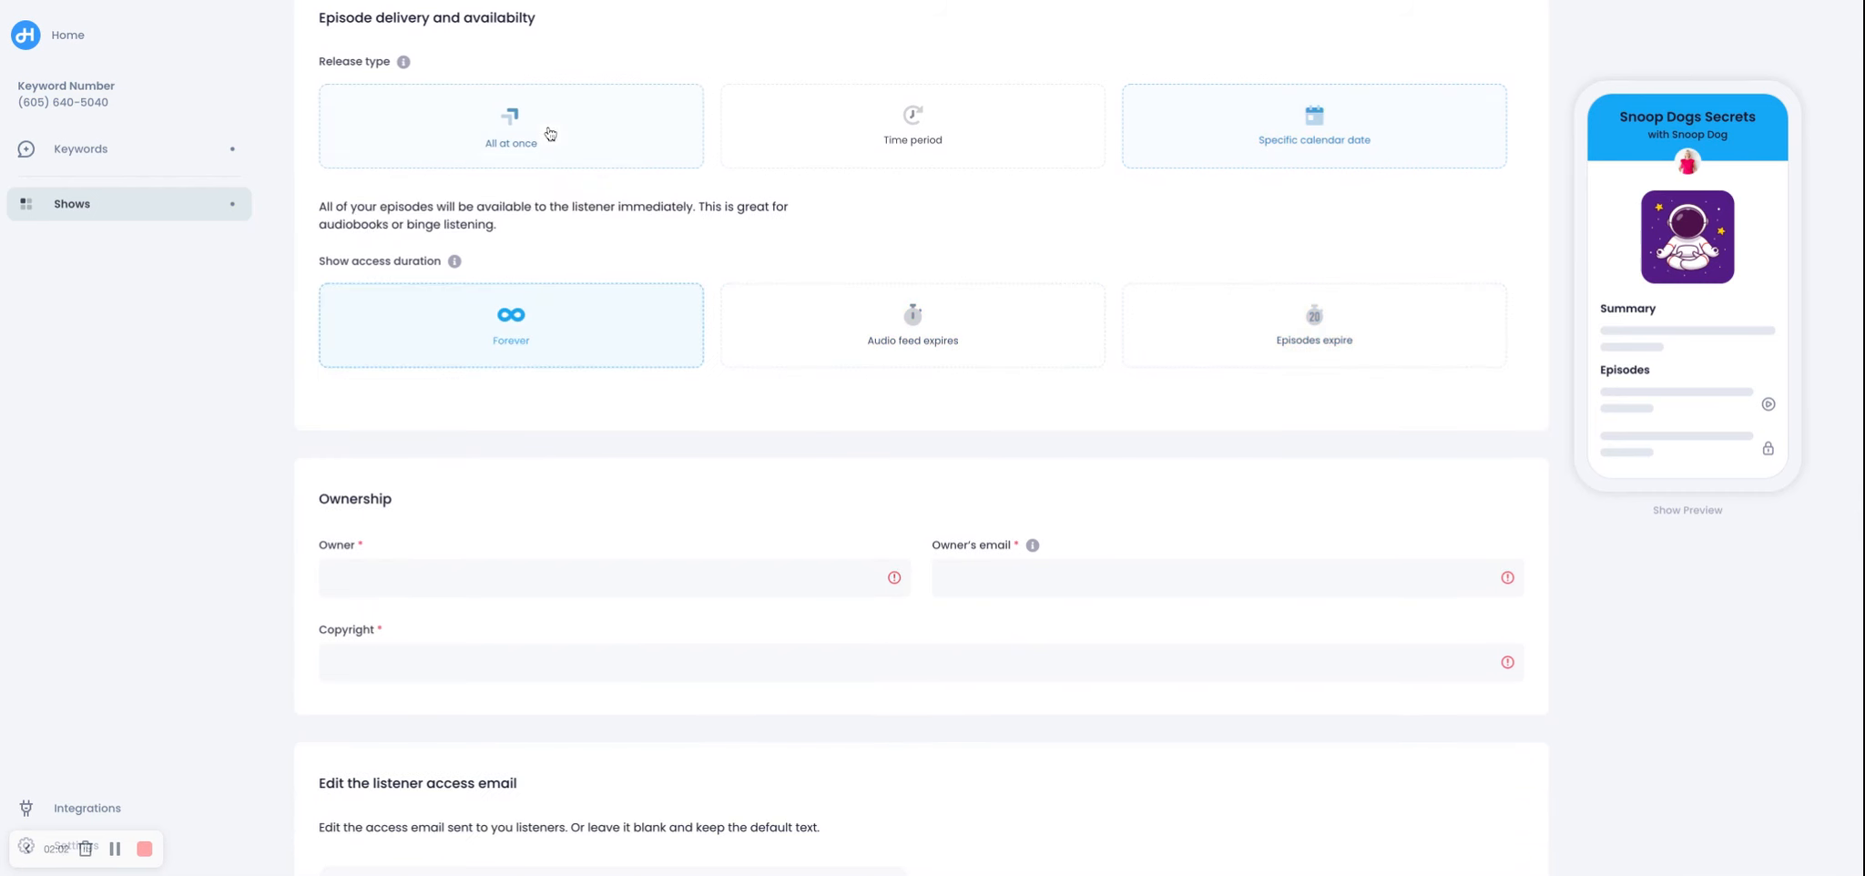
{"action": "scroll", "coordinate": [686, 560], "scroll_direction": "down", "scroll_amount": 3}
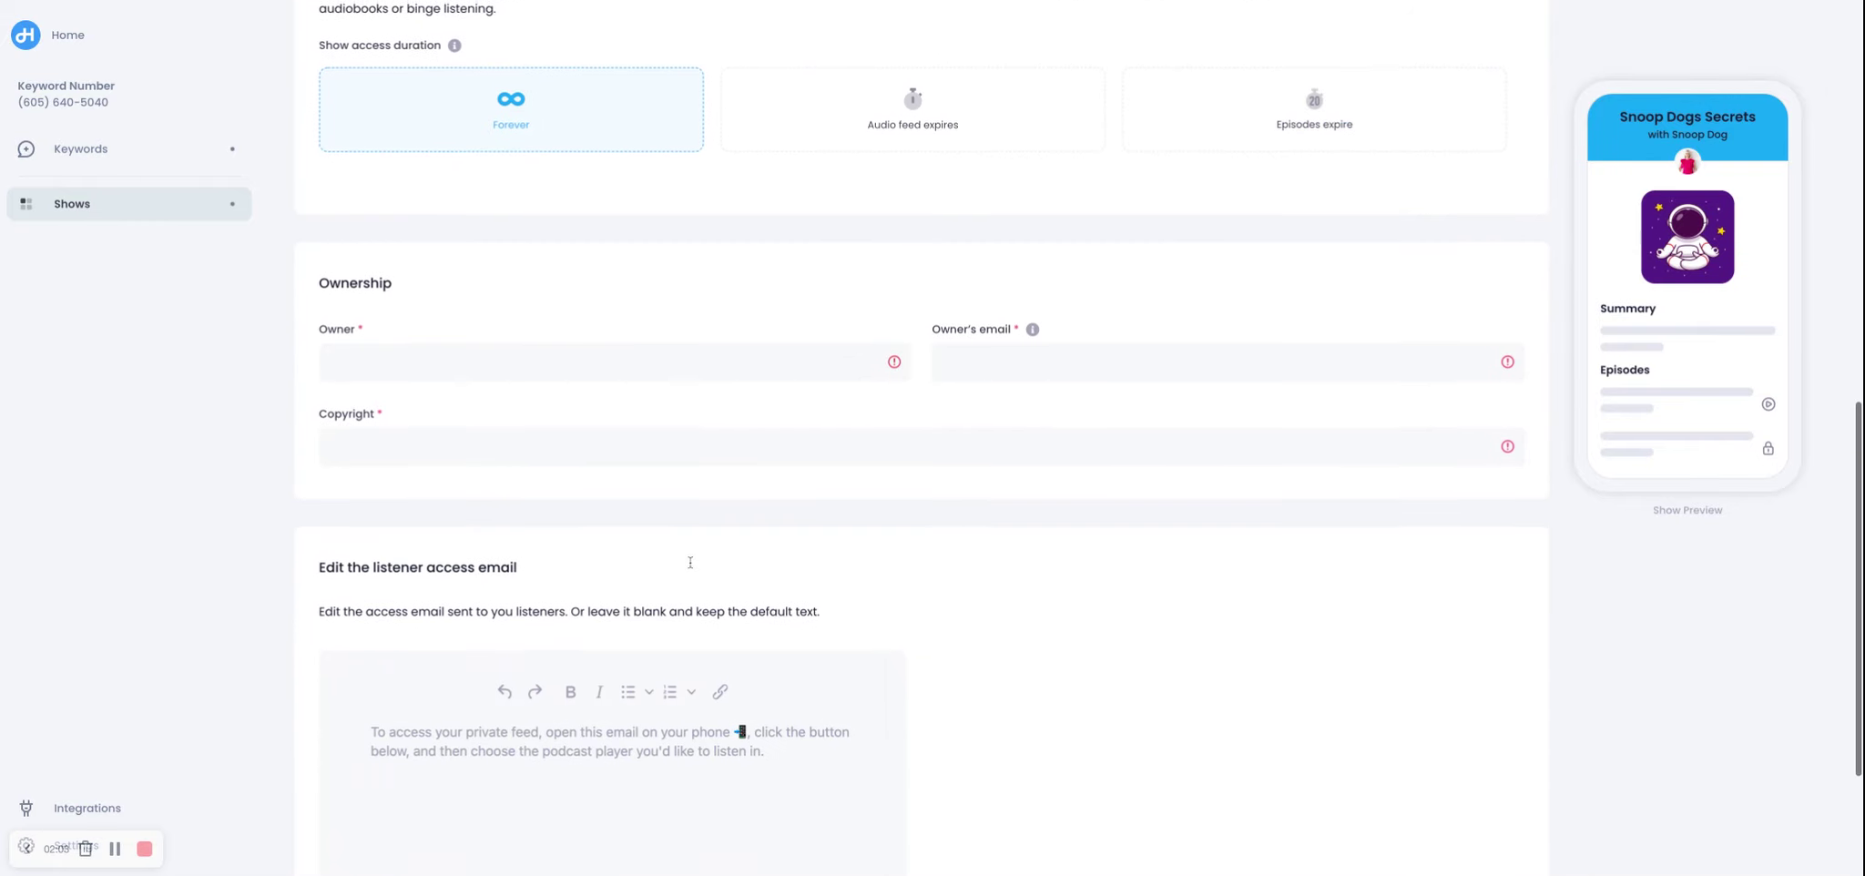
{"action": "left_click", "coordinate": [624, 355]}
{"action": "type", "text": "Sn"}
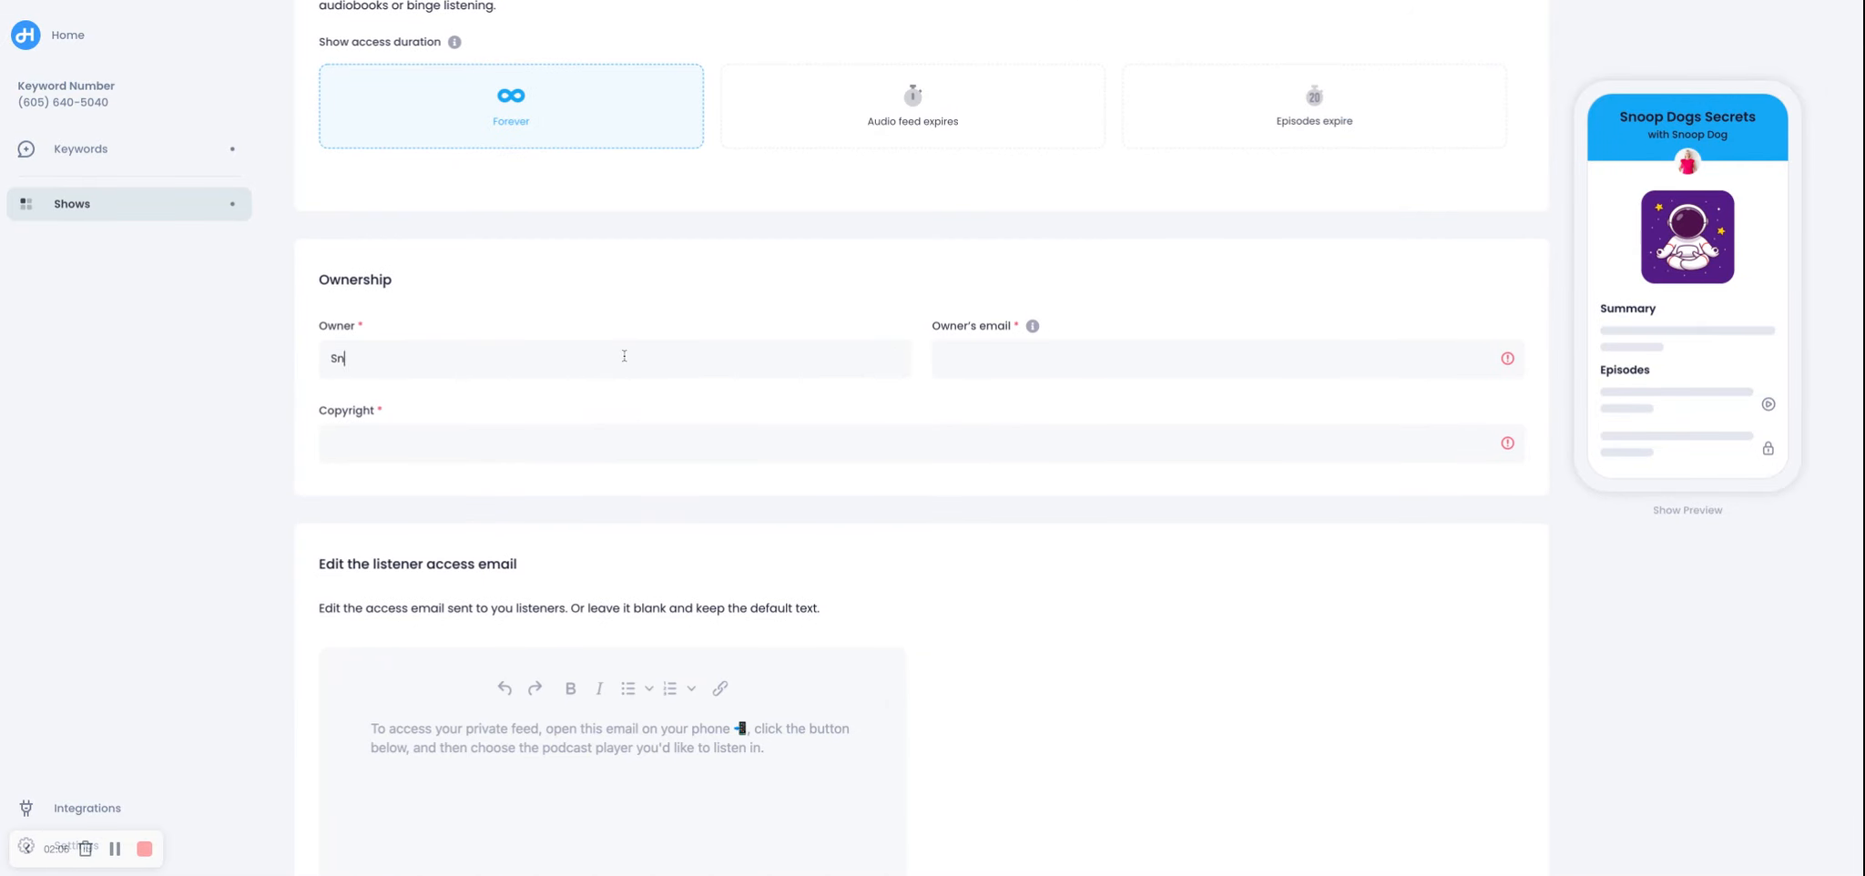
{"action": "type", "text": "oop Dog"}
{"action": "left_click", "coordinate": [1010, 364]}
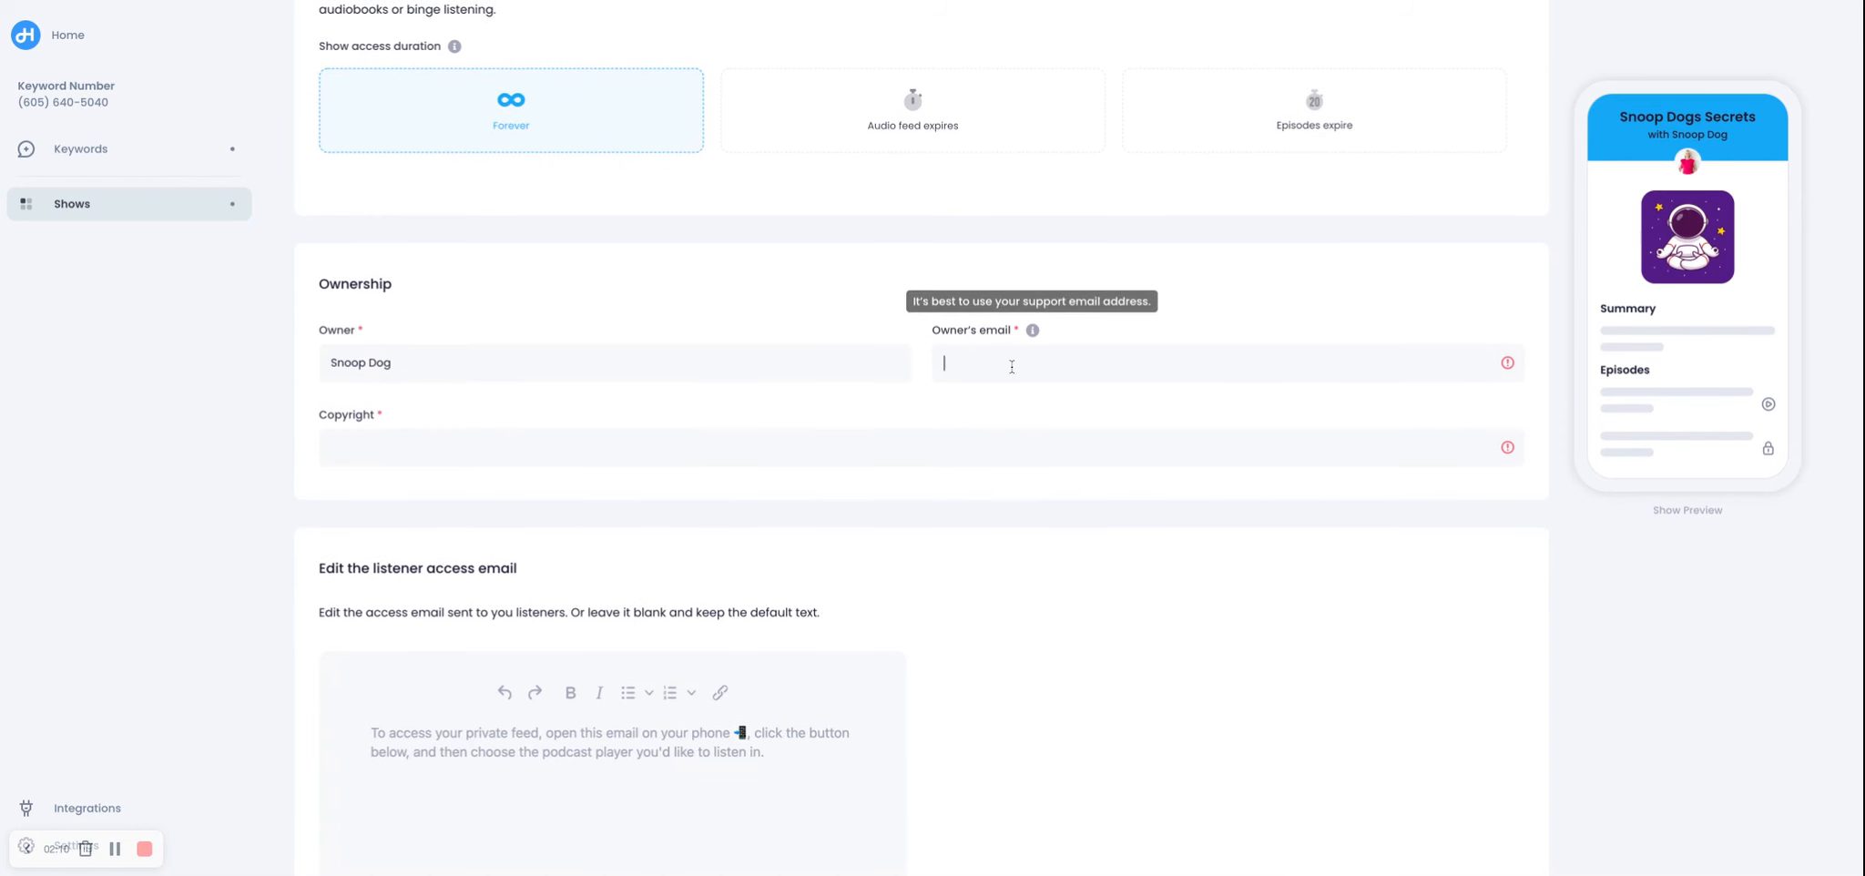
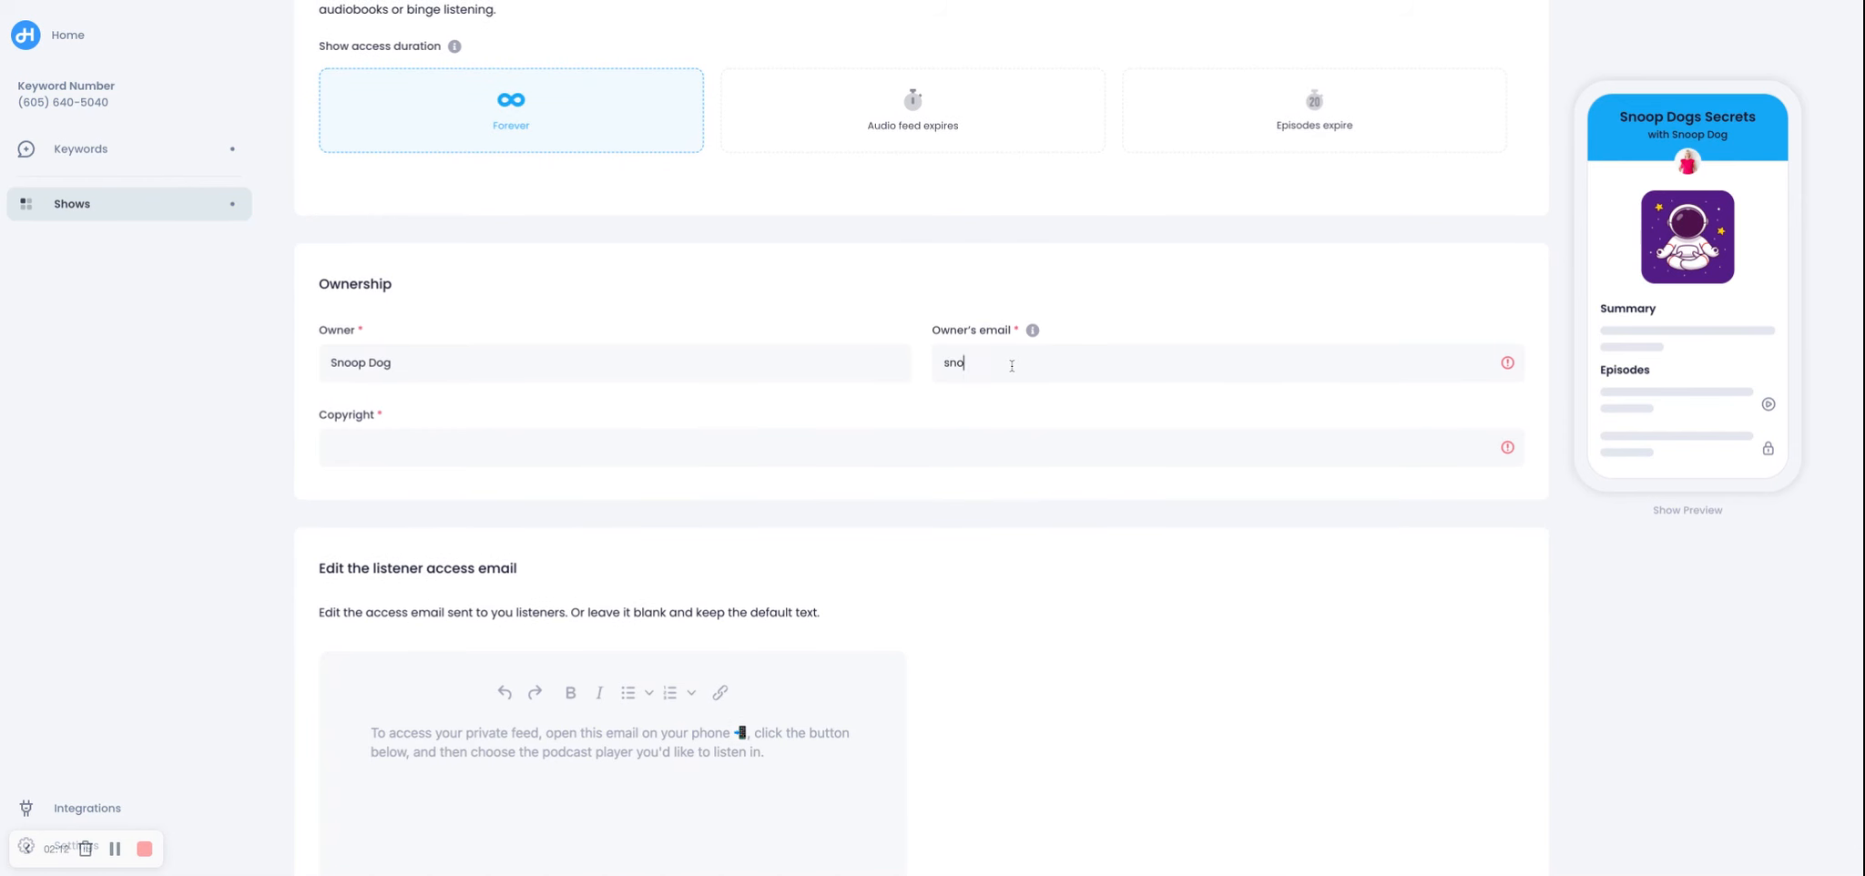
{"action": "left_click", "coordinate": [794, 448]}
{"action": "type", "text": "2021 Hiro LLC"}
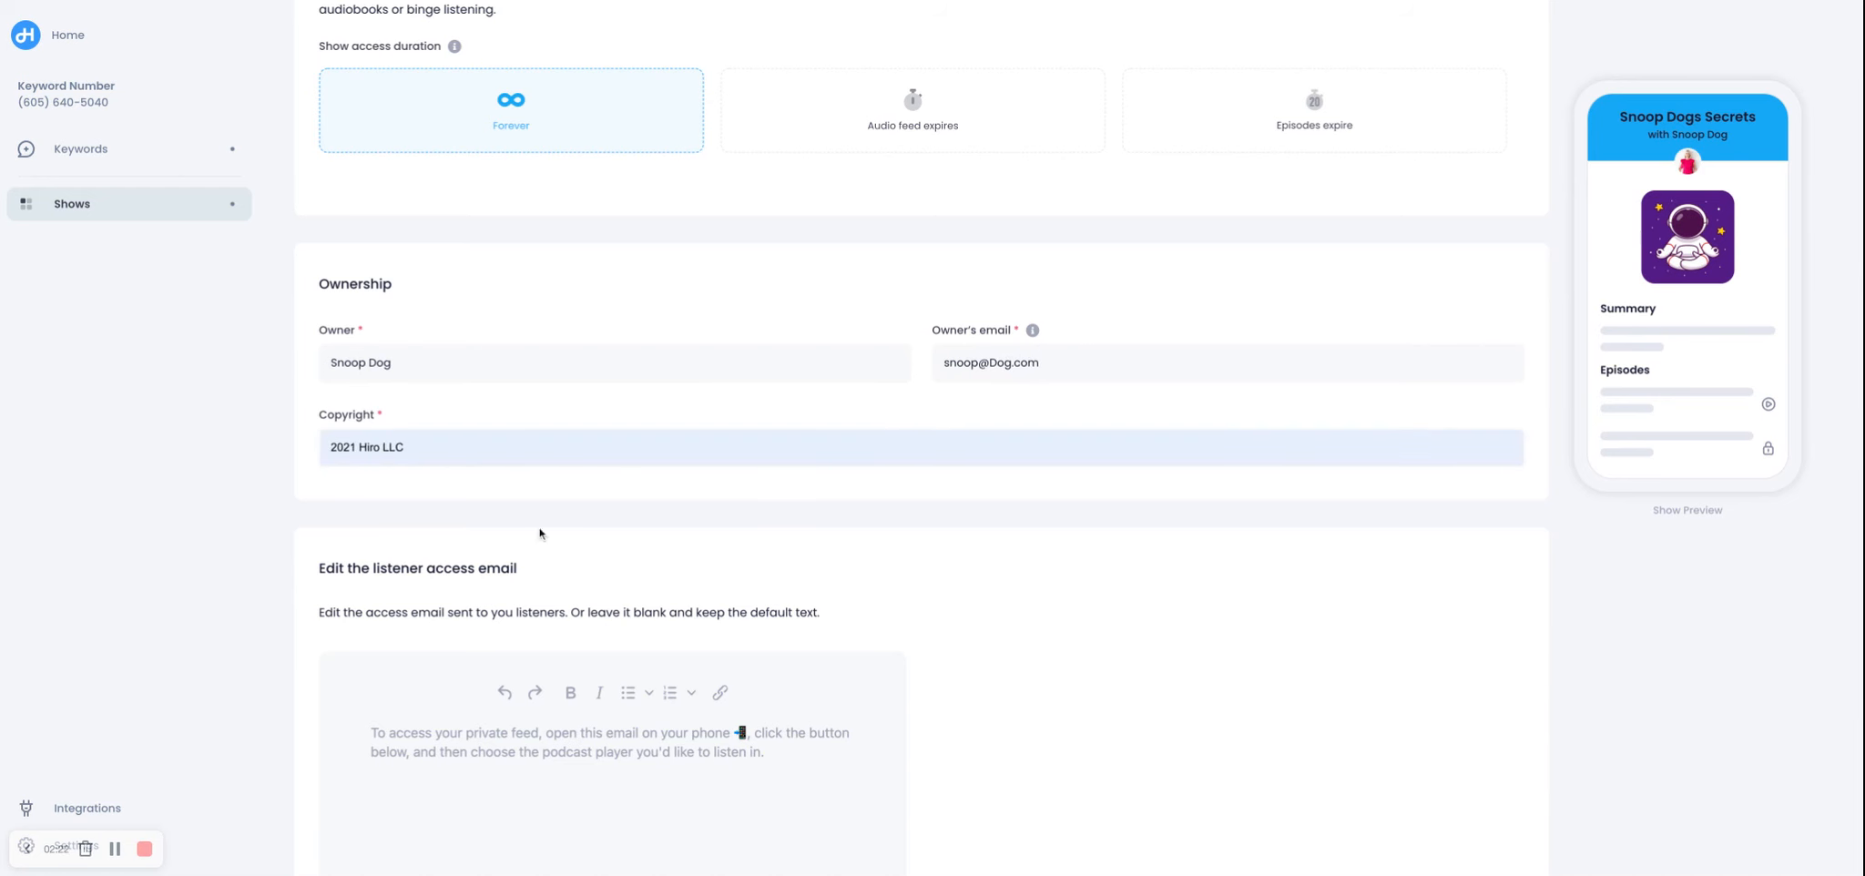
{"action": "scroll", "coordinate": [784, 643], "scroll_direction": "down", "scroll_amount": 1}
{"action": "scroll", "coordinate": [784, 642], "scroll_direction": "down", "scroll_amount": 1}
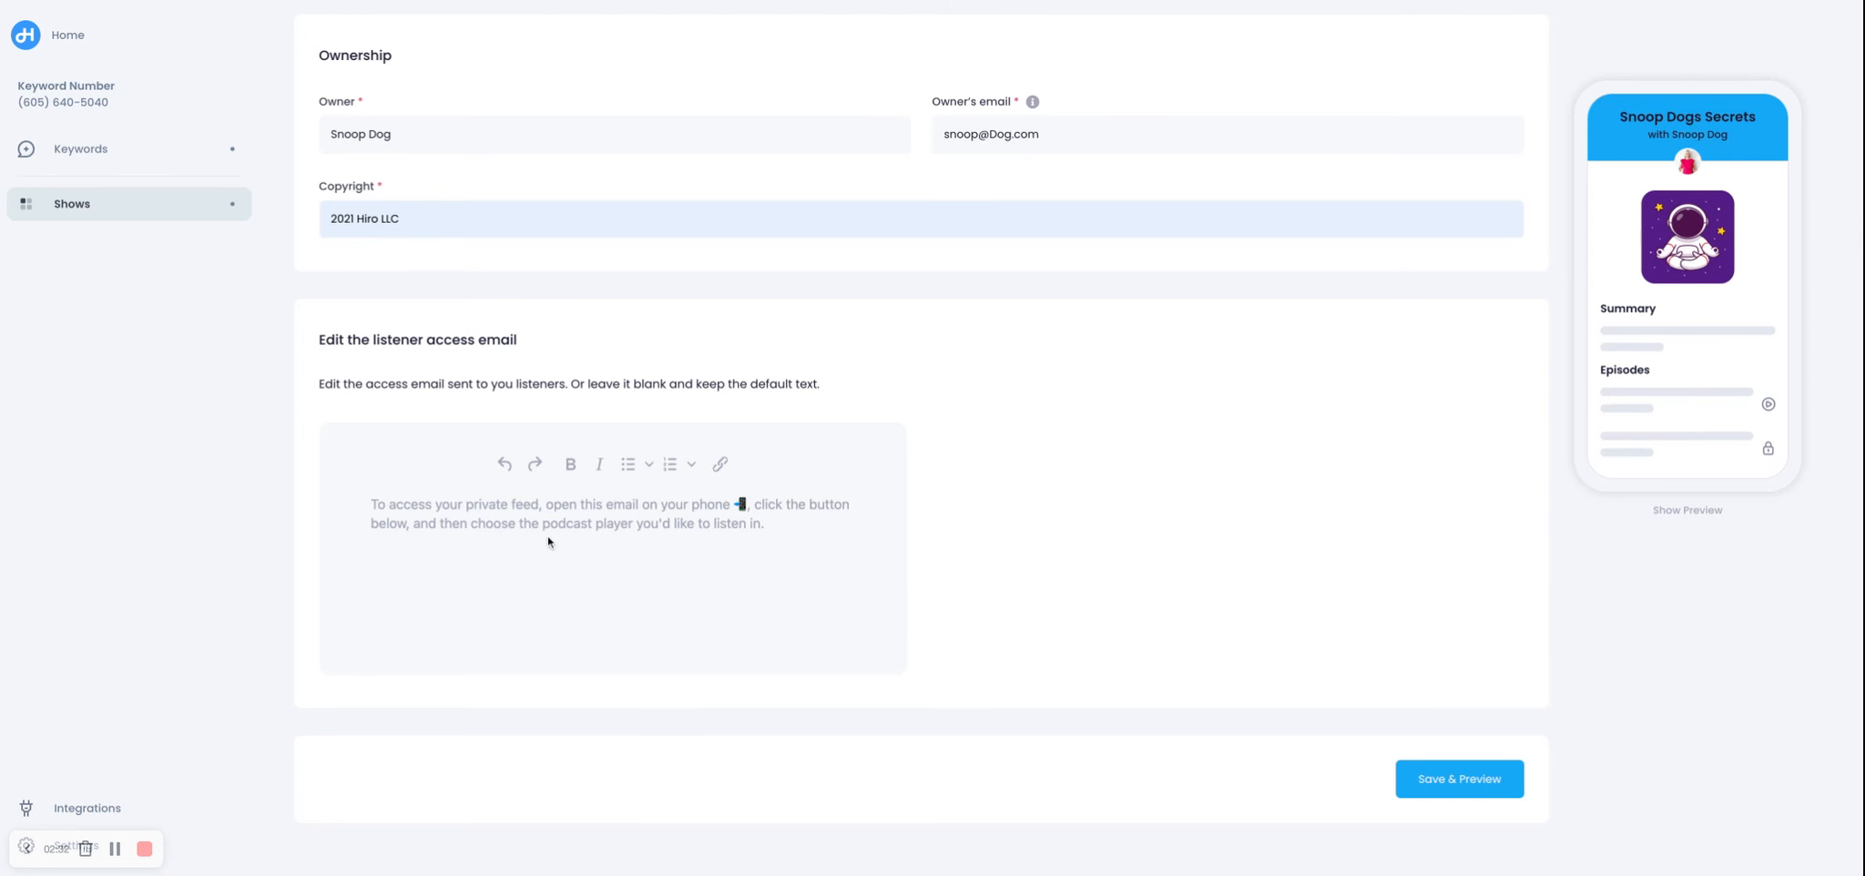
- Save and create the show, then create episodes from the five uploaded MP3 files
{"action": "left_click", "coordinate": [1469, 788]}
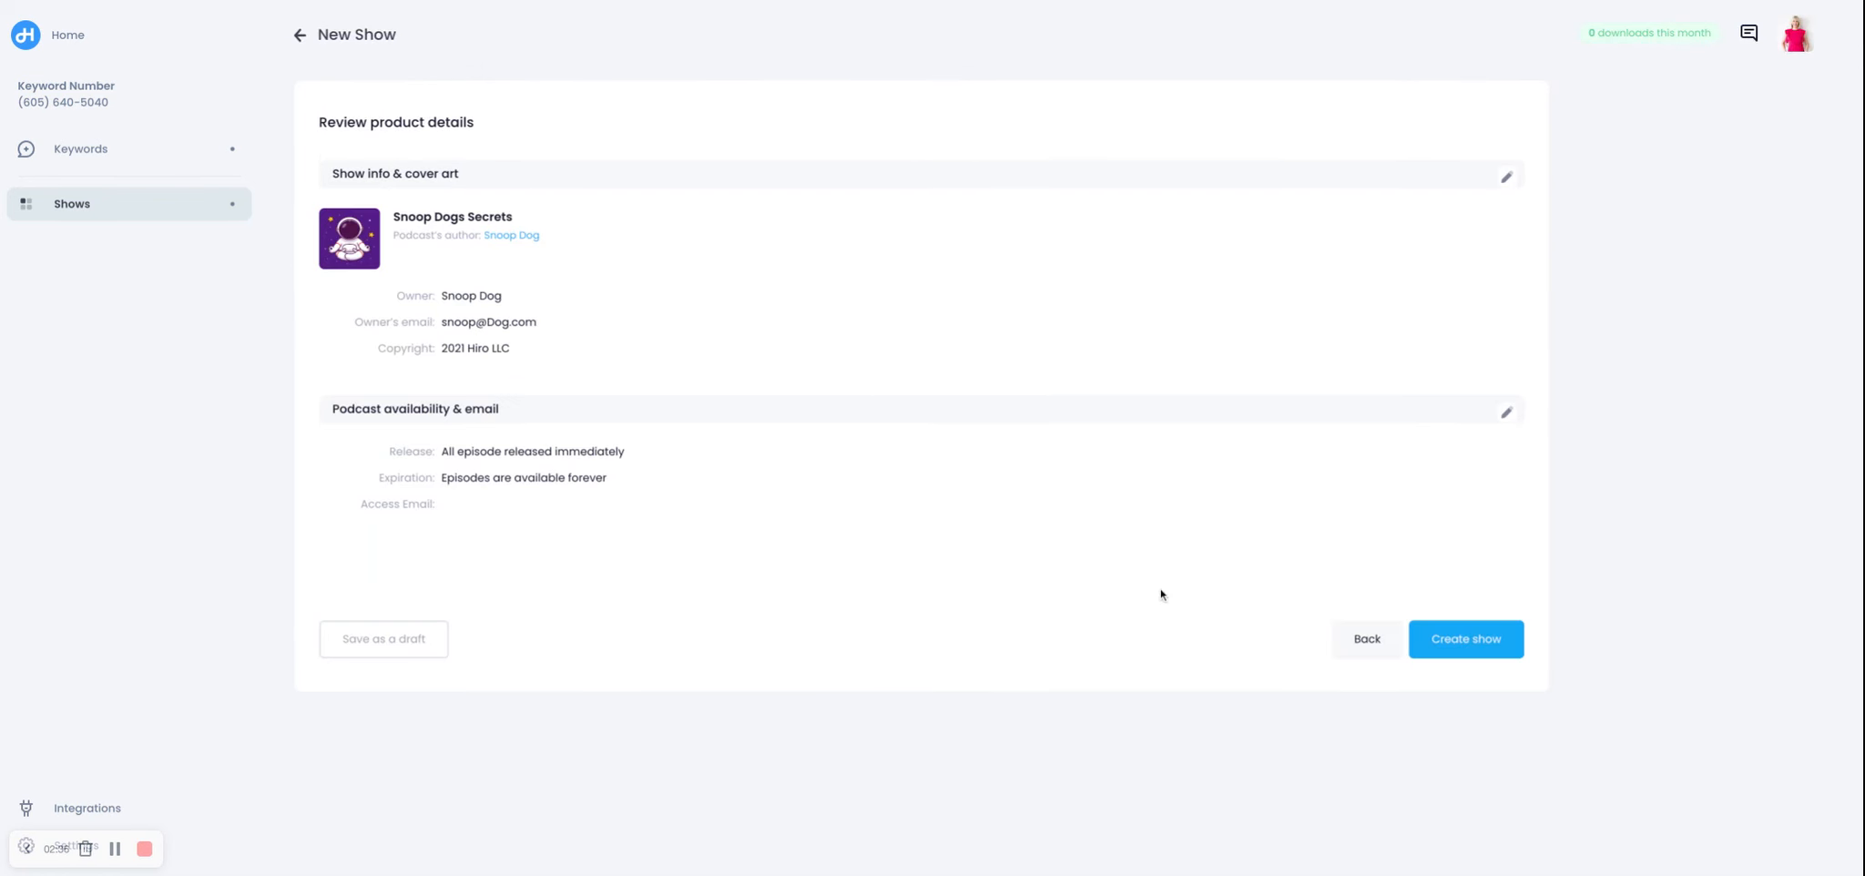
{"action": "left_click", "coordinate": [1477, 655]}
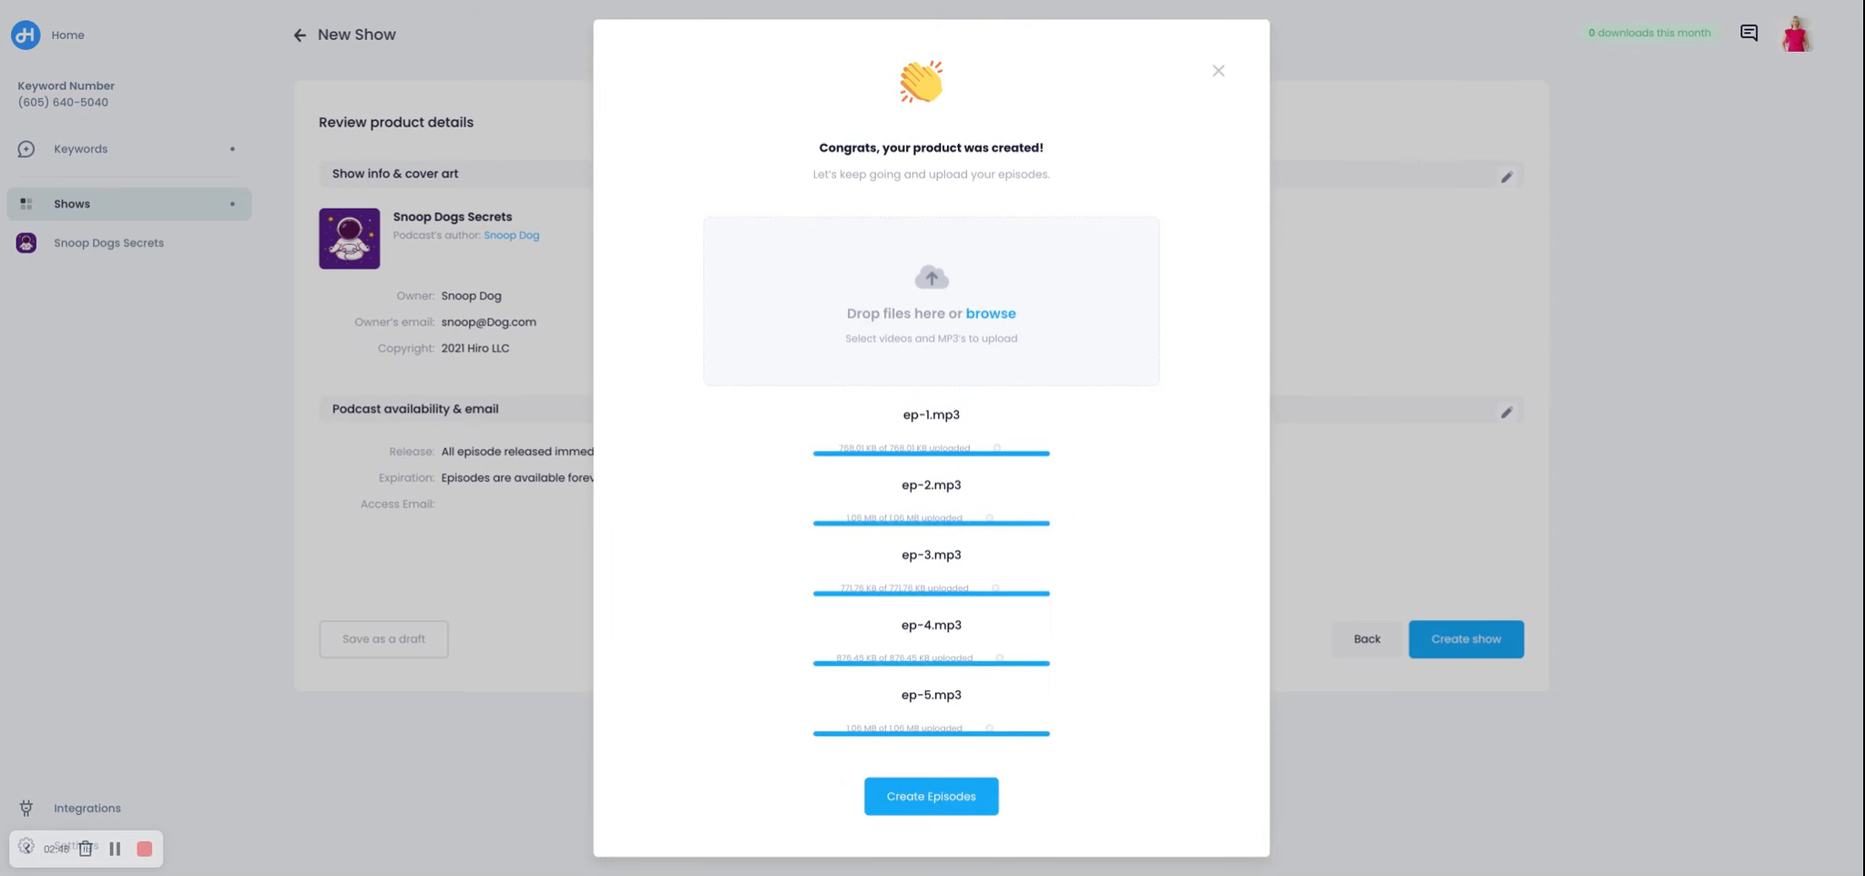
{"action": "left_click", "coordinate": [950, 799]}
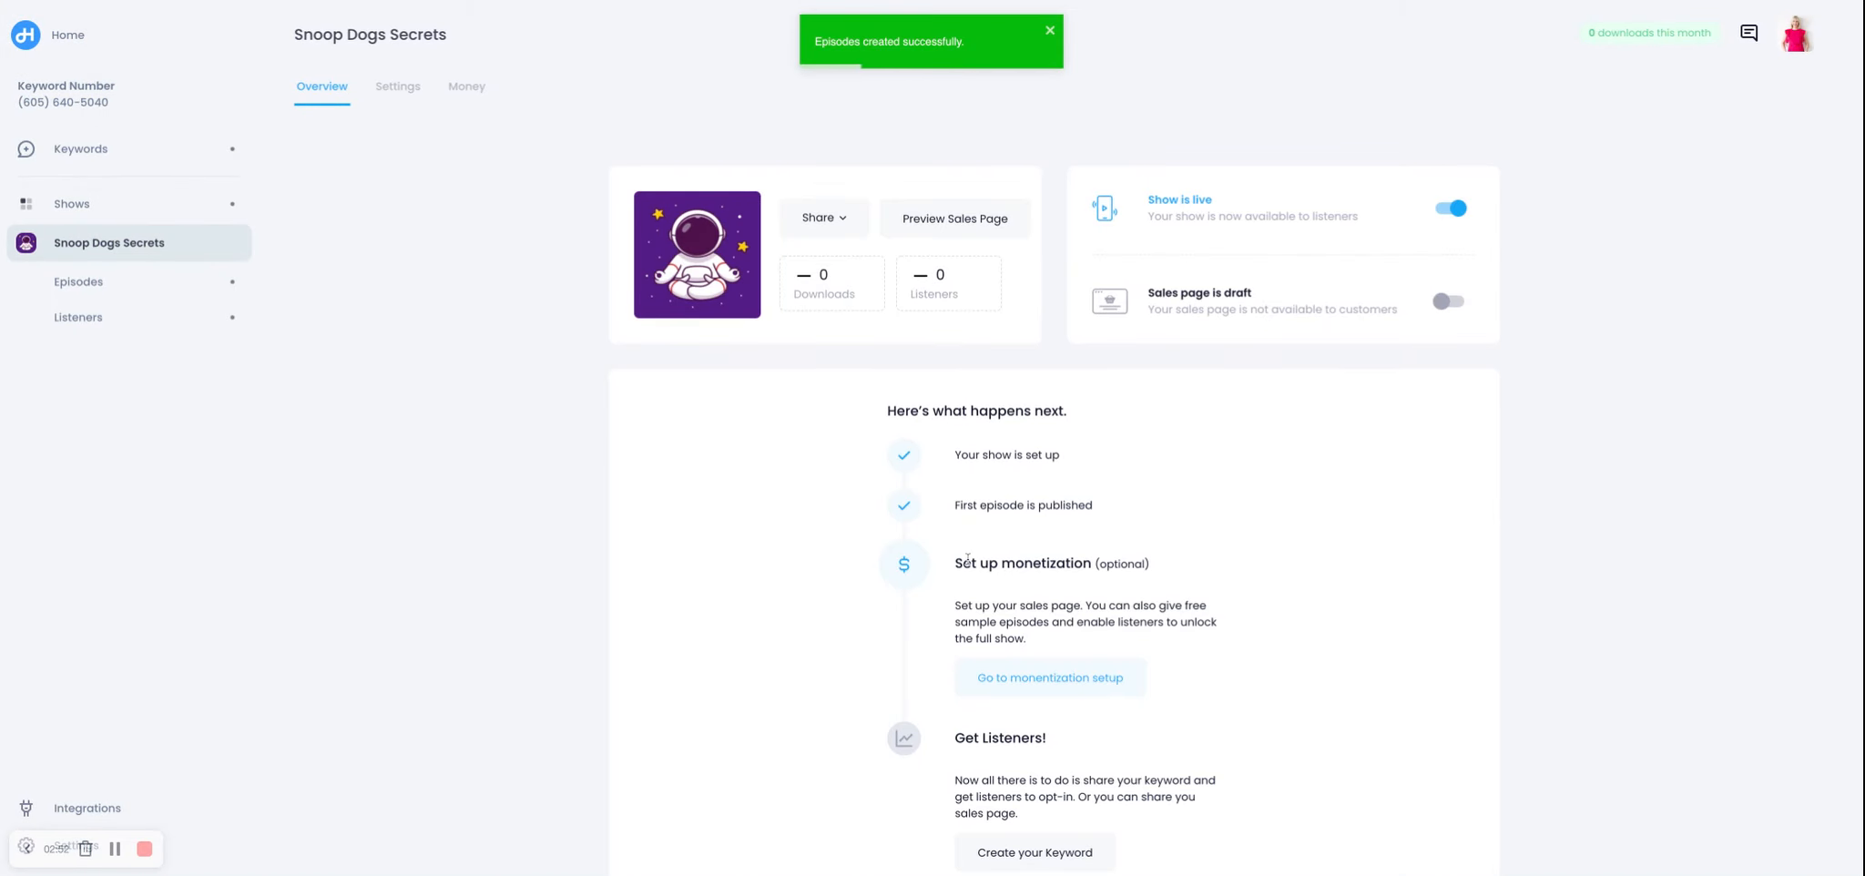
{"action": "scroll", "coordinate": [969, 562], "scroll_direction": "down", "scroll_amount": 1}
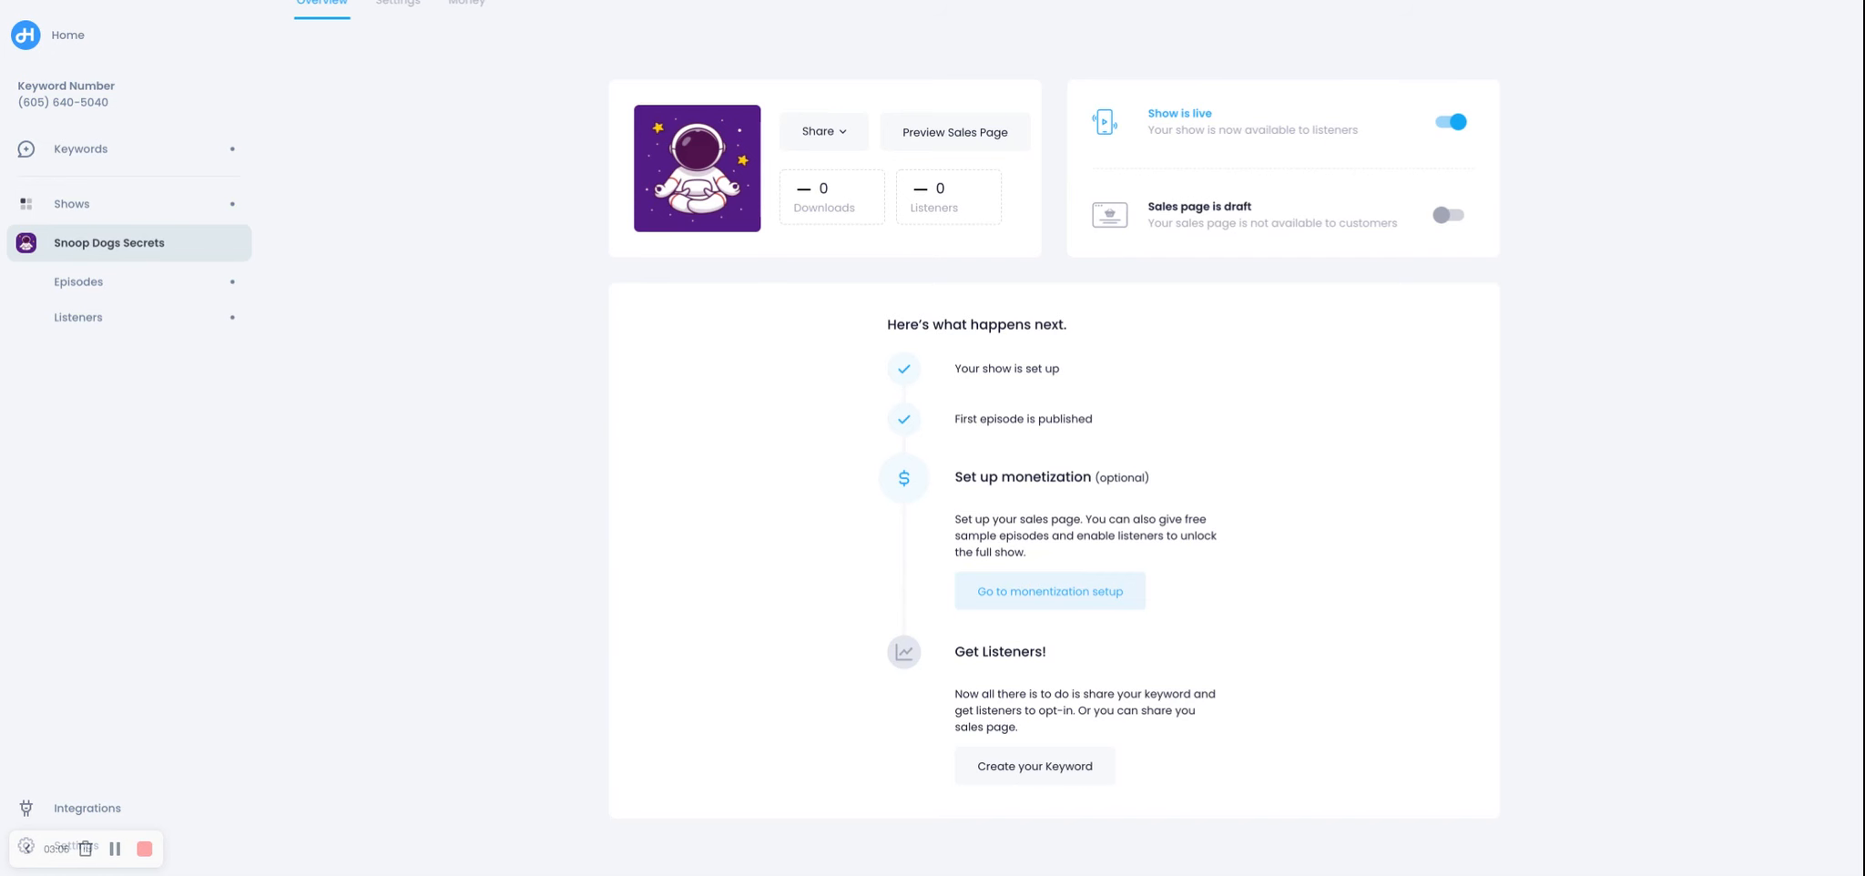
{"action": "scroll", "coordinate": [1005, 757], "scroll_direction": "down", "scroll_amount": 1}
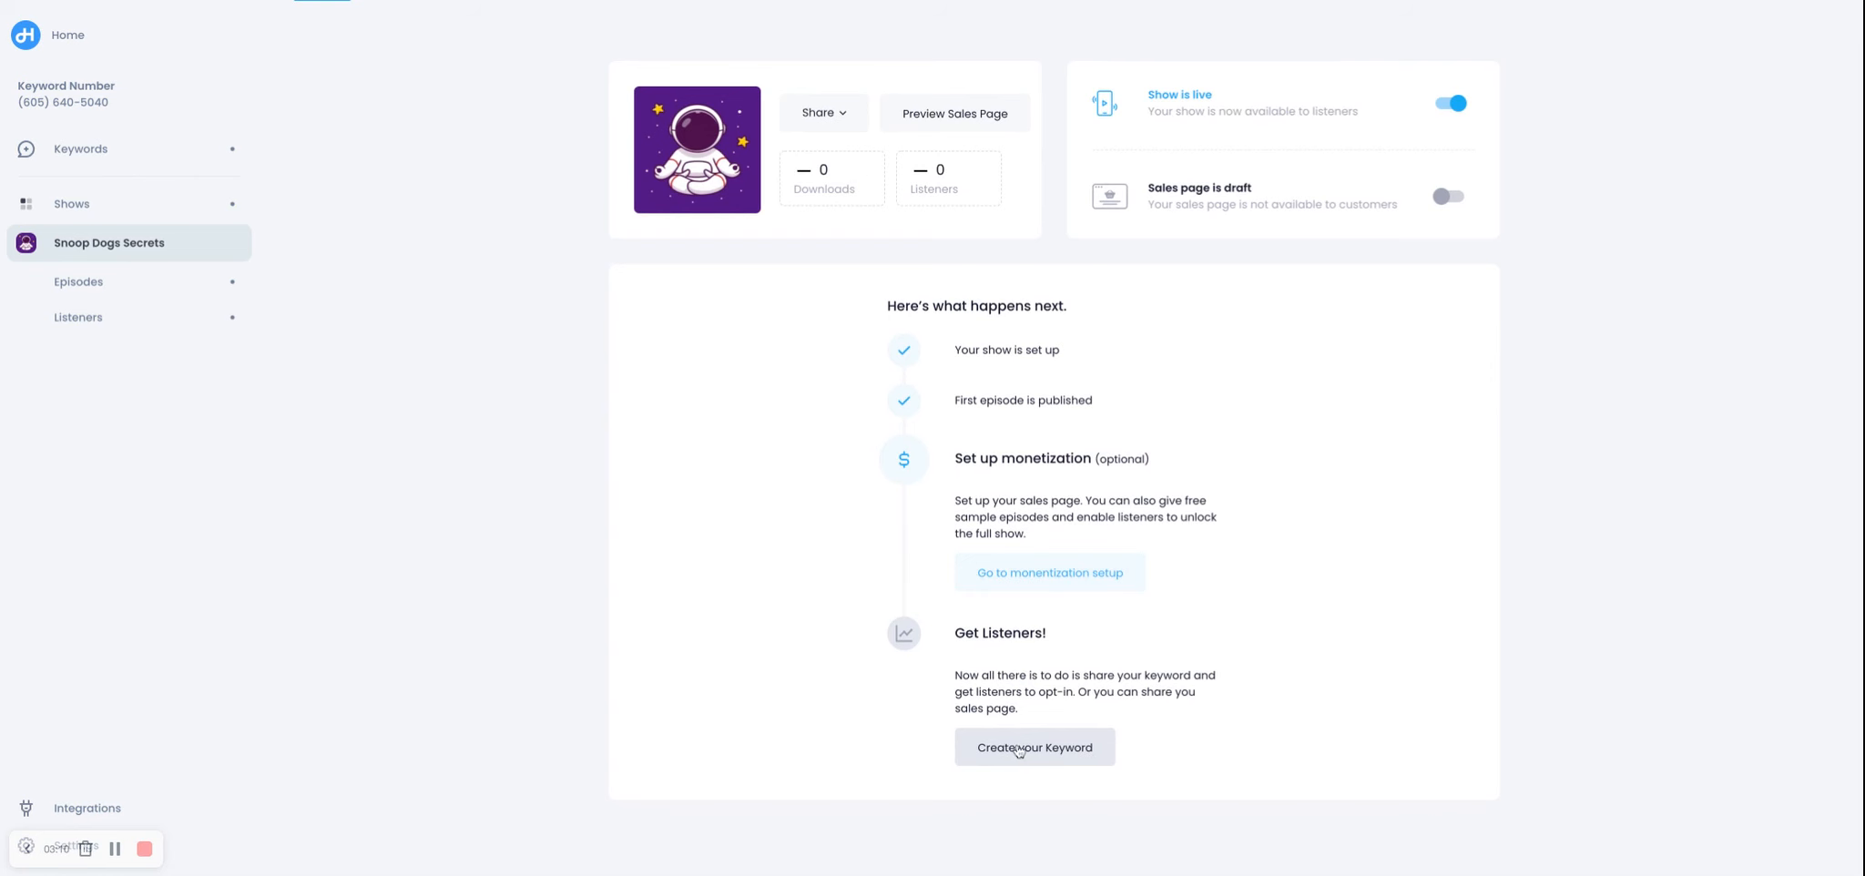
{"action": "left_click", "coordinate": [1018, 749]}
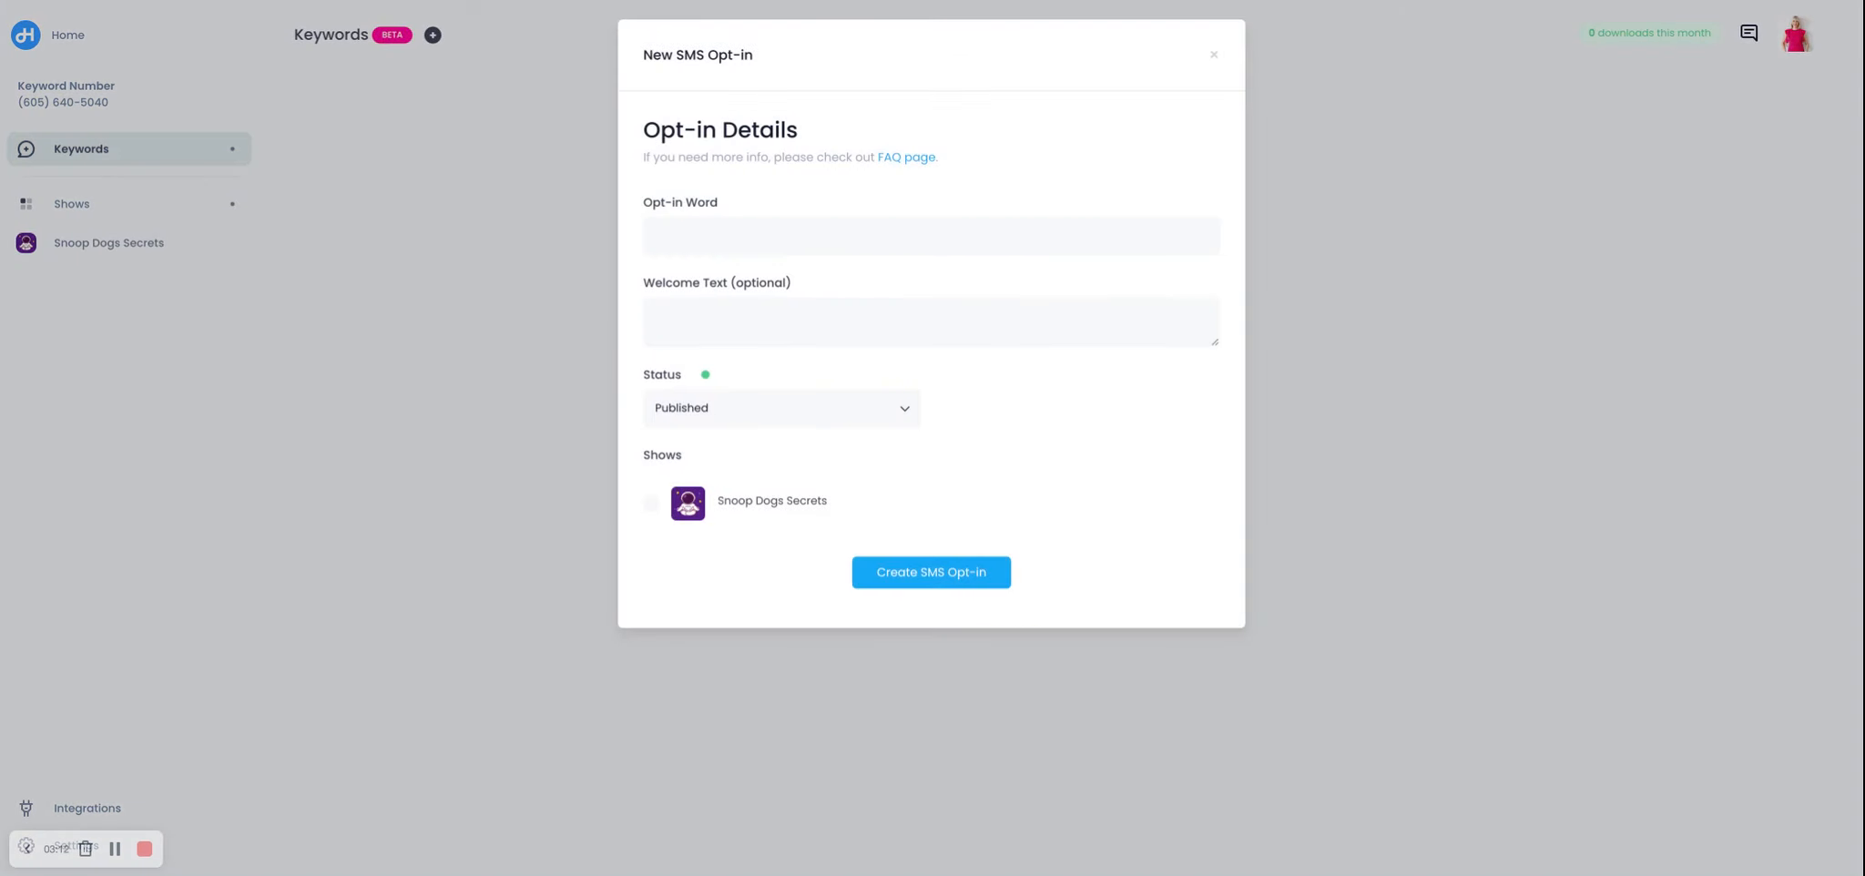
- Create the SMS opt-in keyword SNOOPY linked to Snoop Dogs Secrets
{"action": "left_click", "coordinate": [727, 239]}
{"action": "type", "text": "SNOOP"}
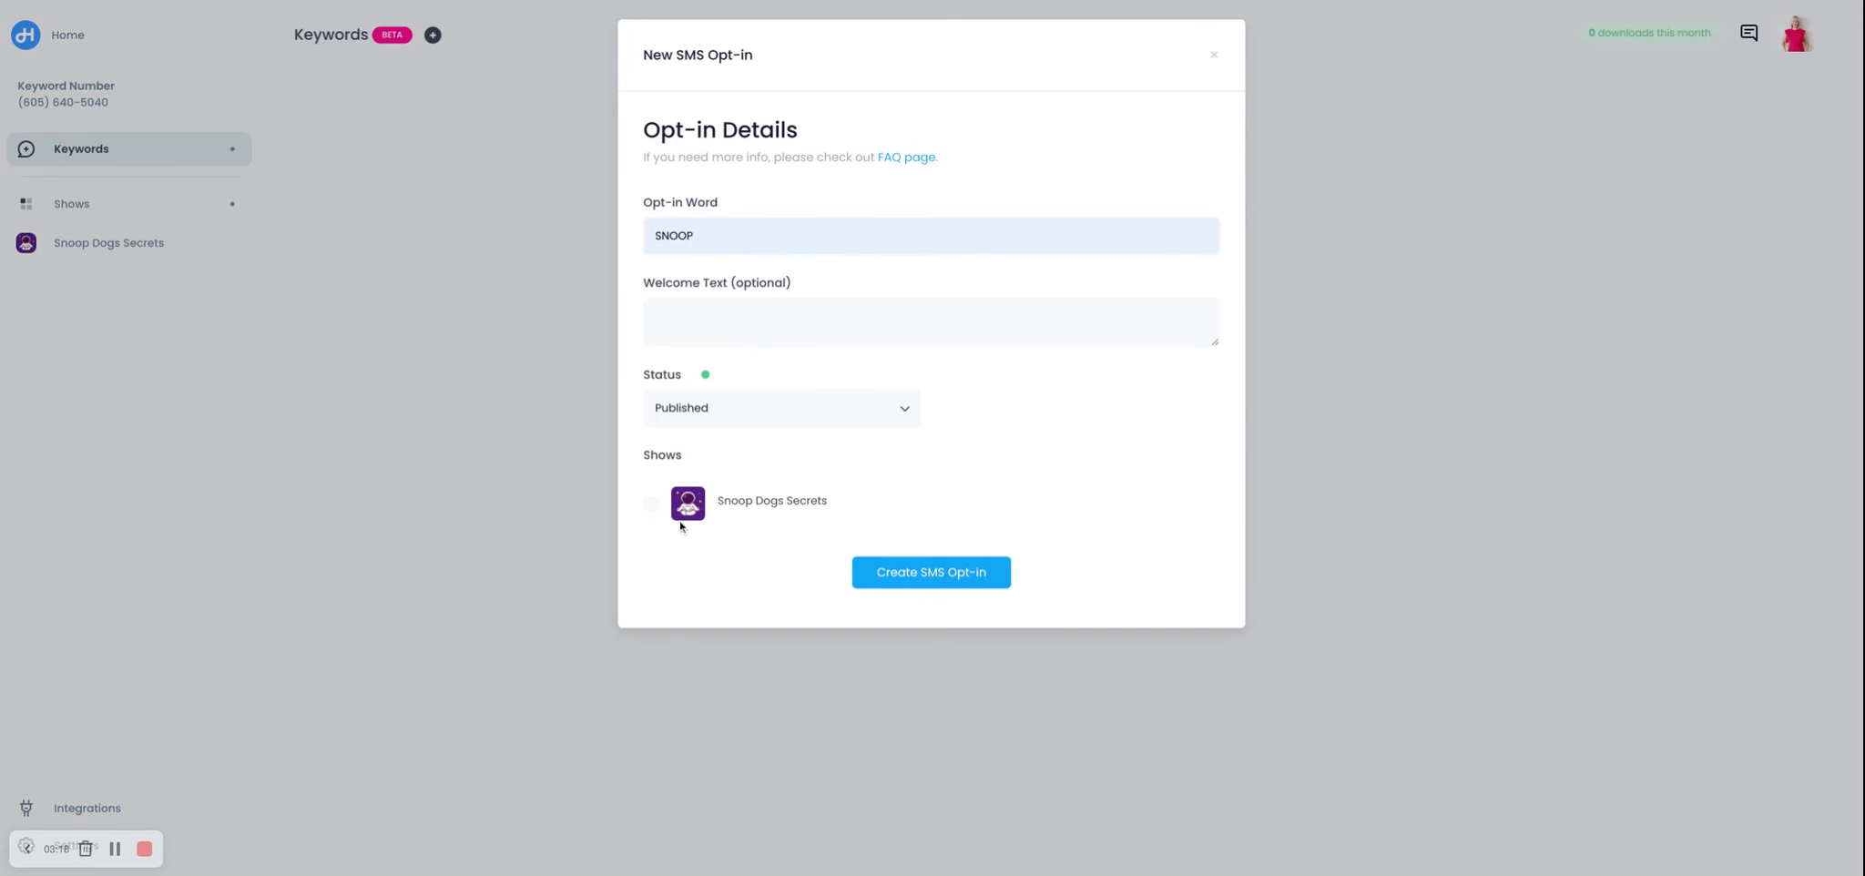
{"action": "left_click", "coordinate": [649, 504]}
{"action": "type", "text": "Y"}
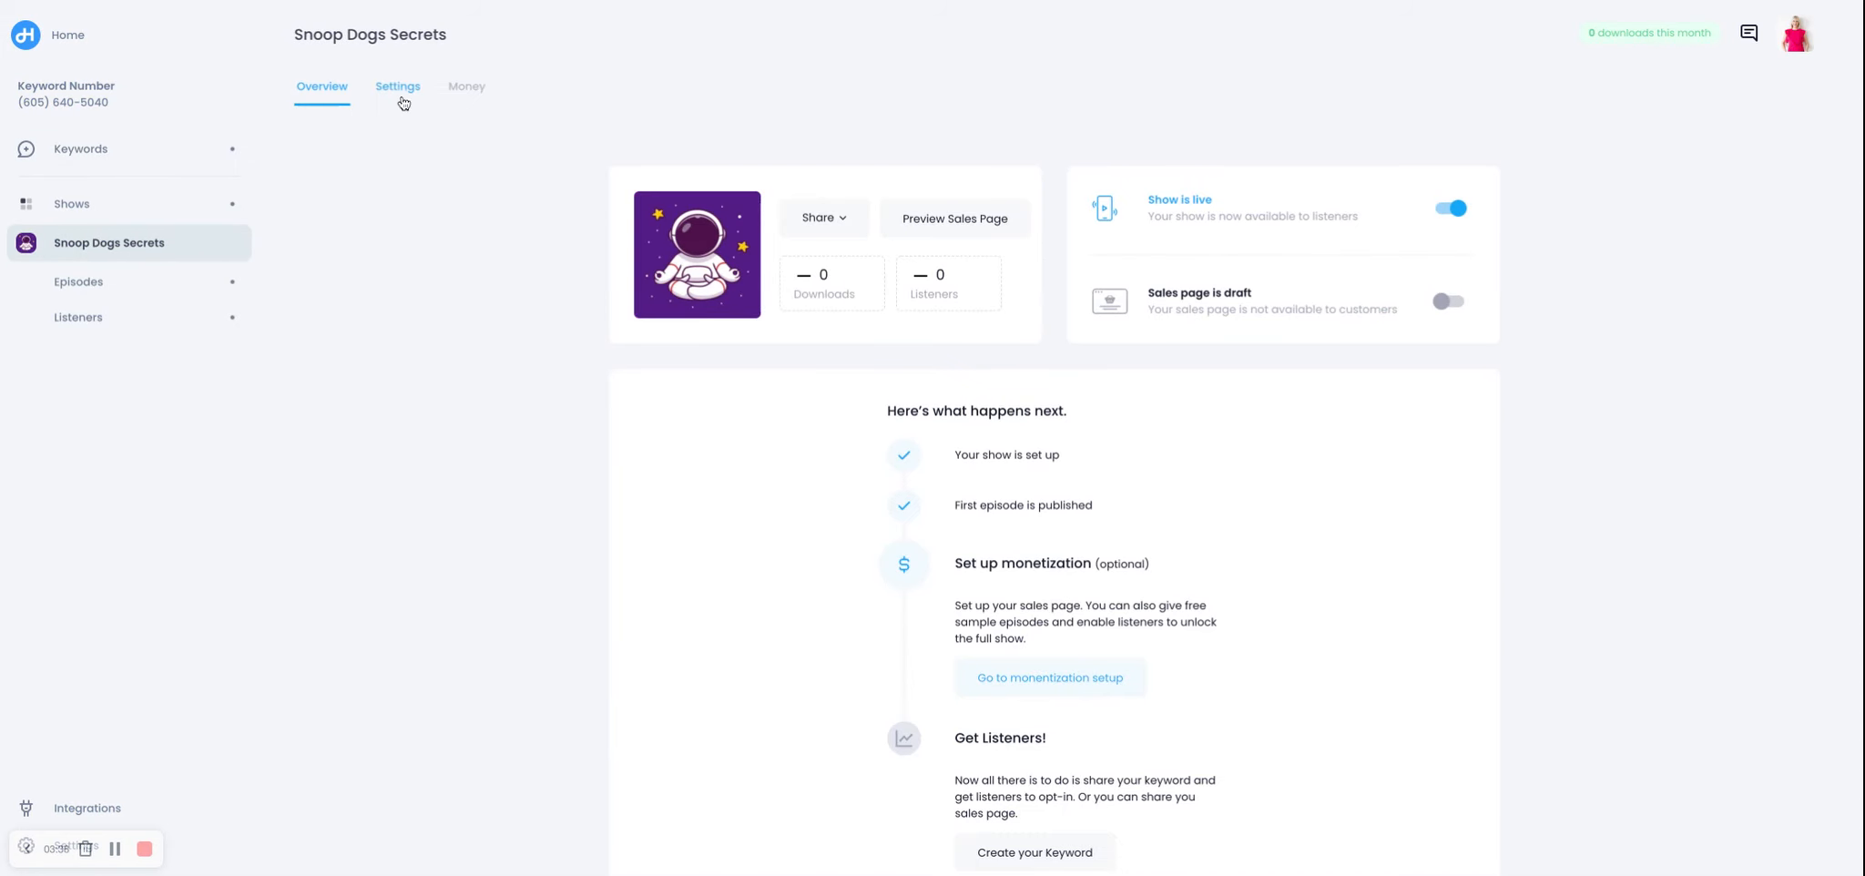
- Price Snoop Dogs Secrets as Free in the monetization settings
{"action": "left_click", "coordinate": [481, 94]}
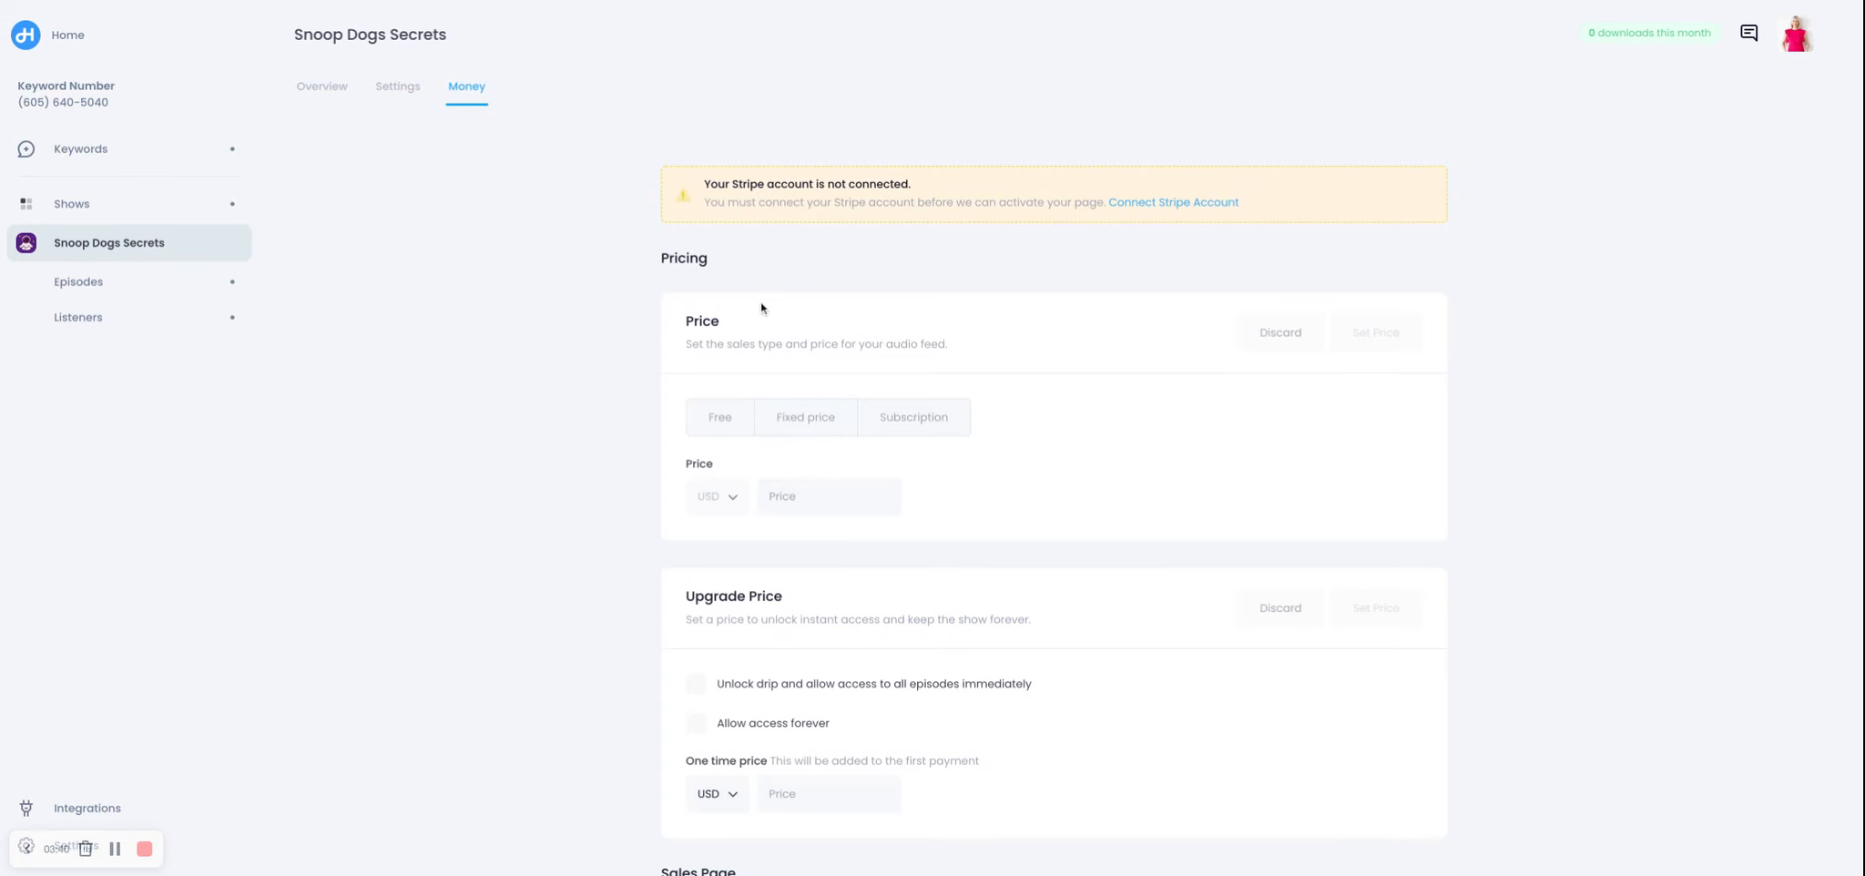
{"action": "scroll", "coordinate": [763, 309], "scroll_direction": "down", "scroll_amount": 2}
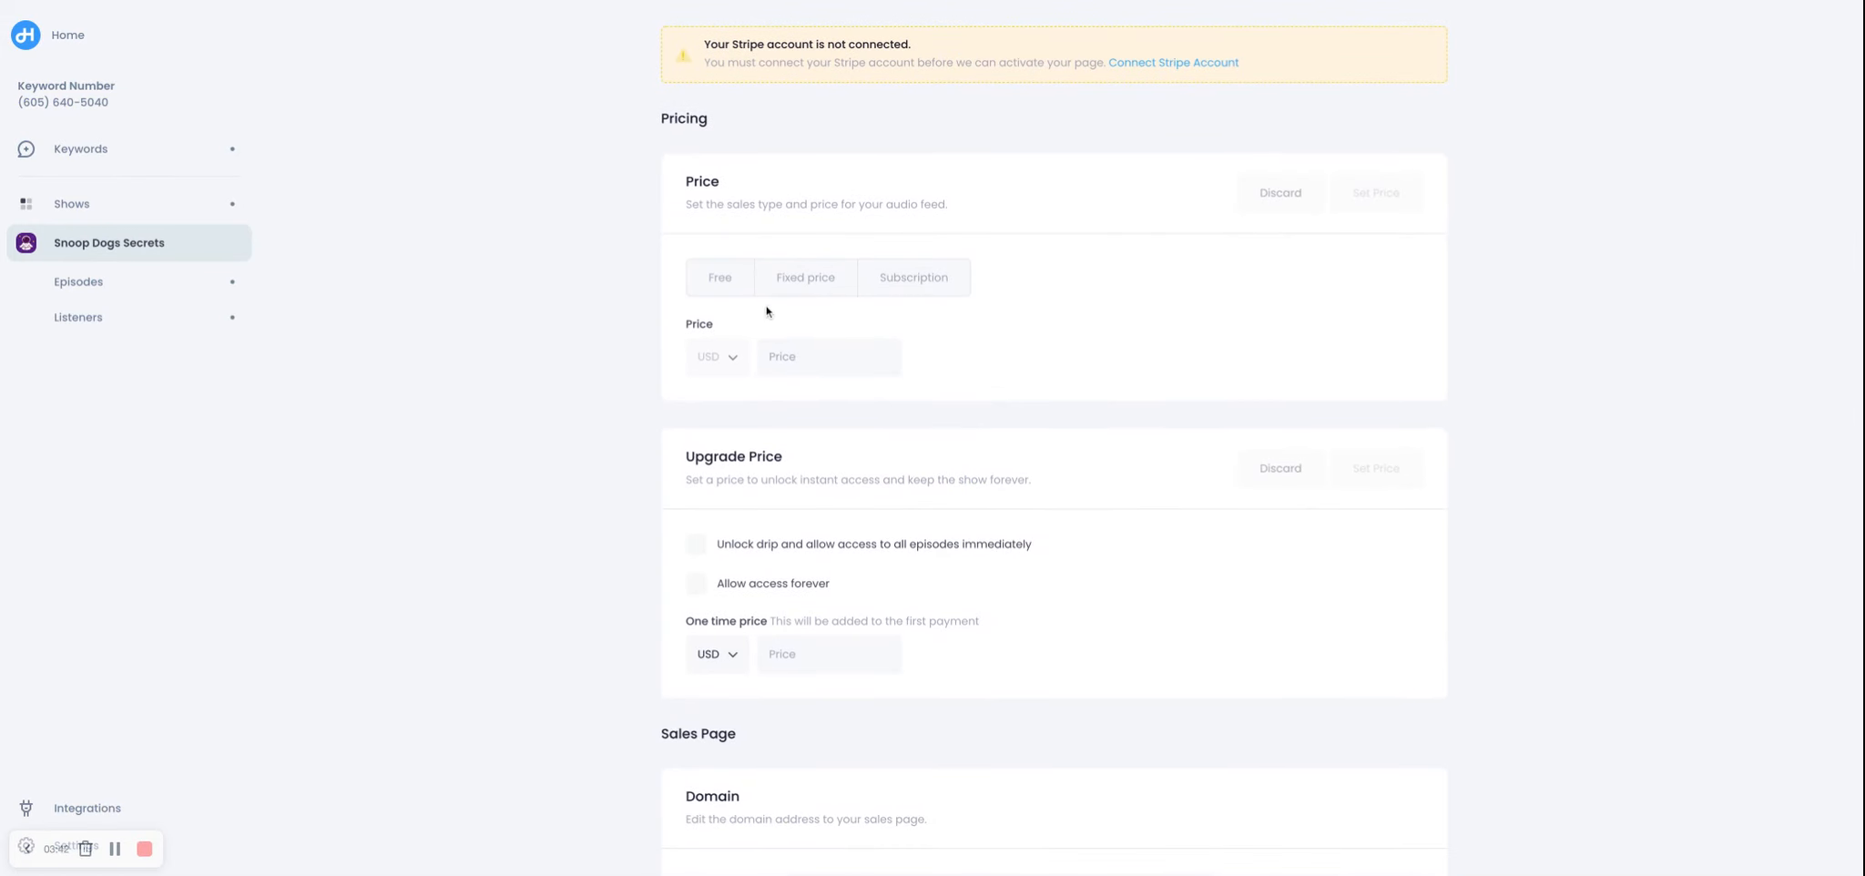
{"action": "left_click", "coordinate": [726, 285]}
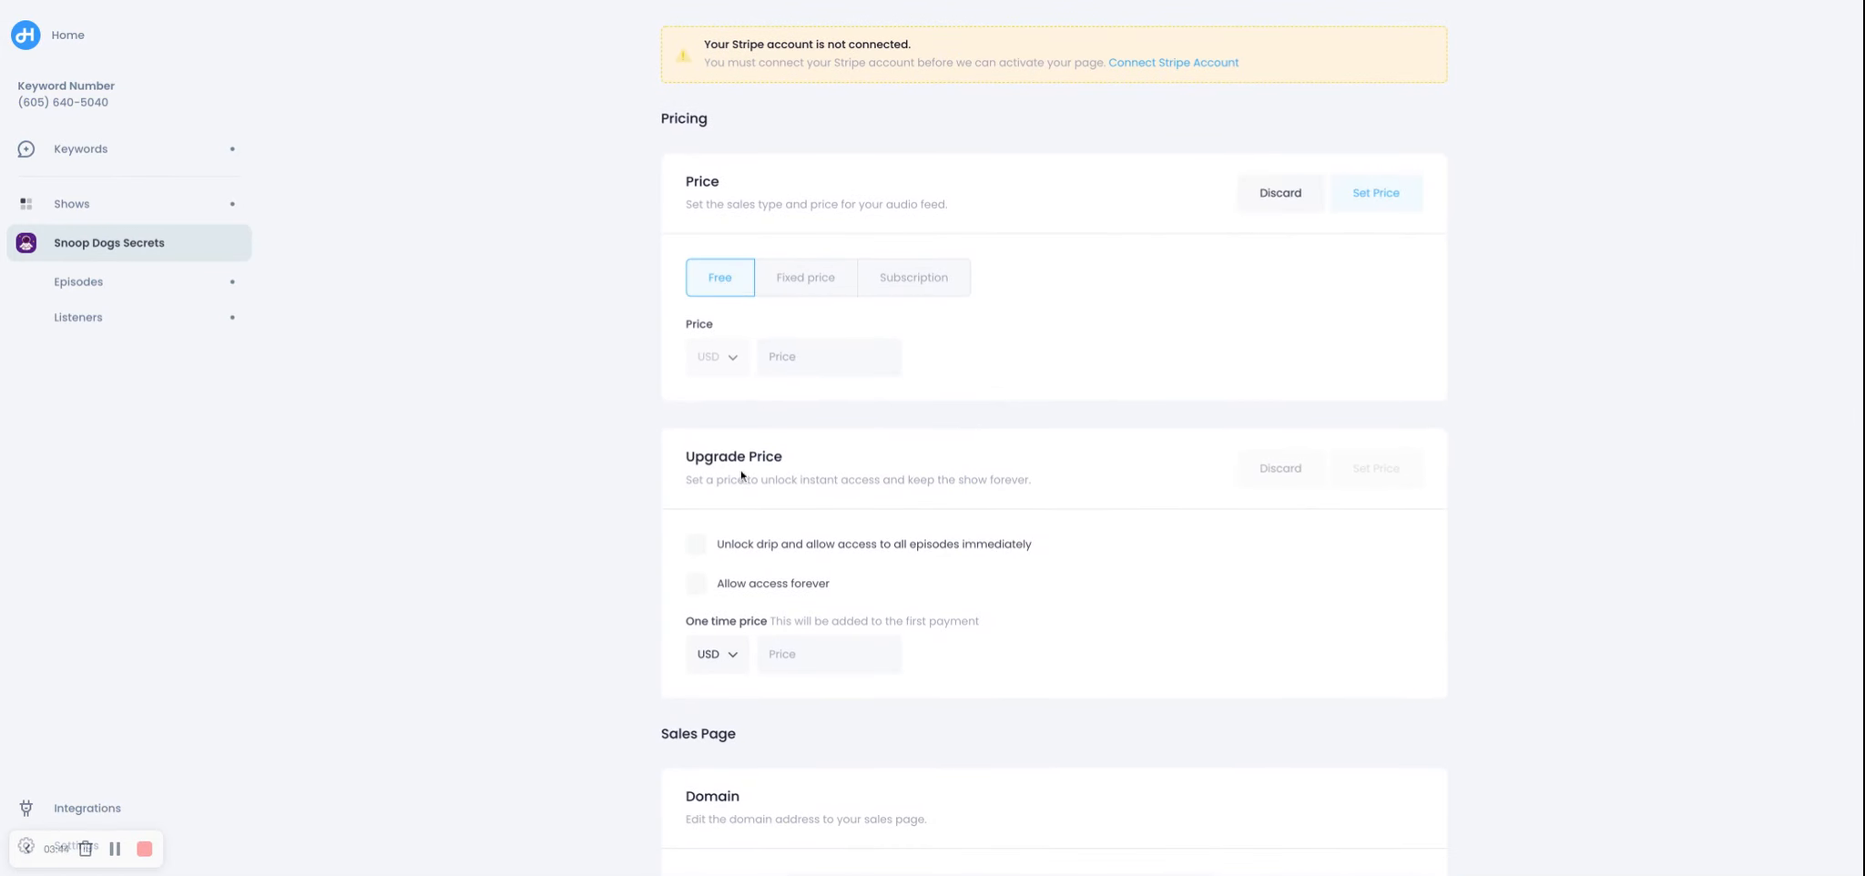
{"action": "left_click", "coordinate": [1375, 192]}
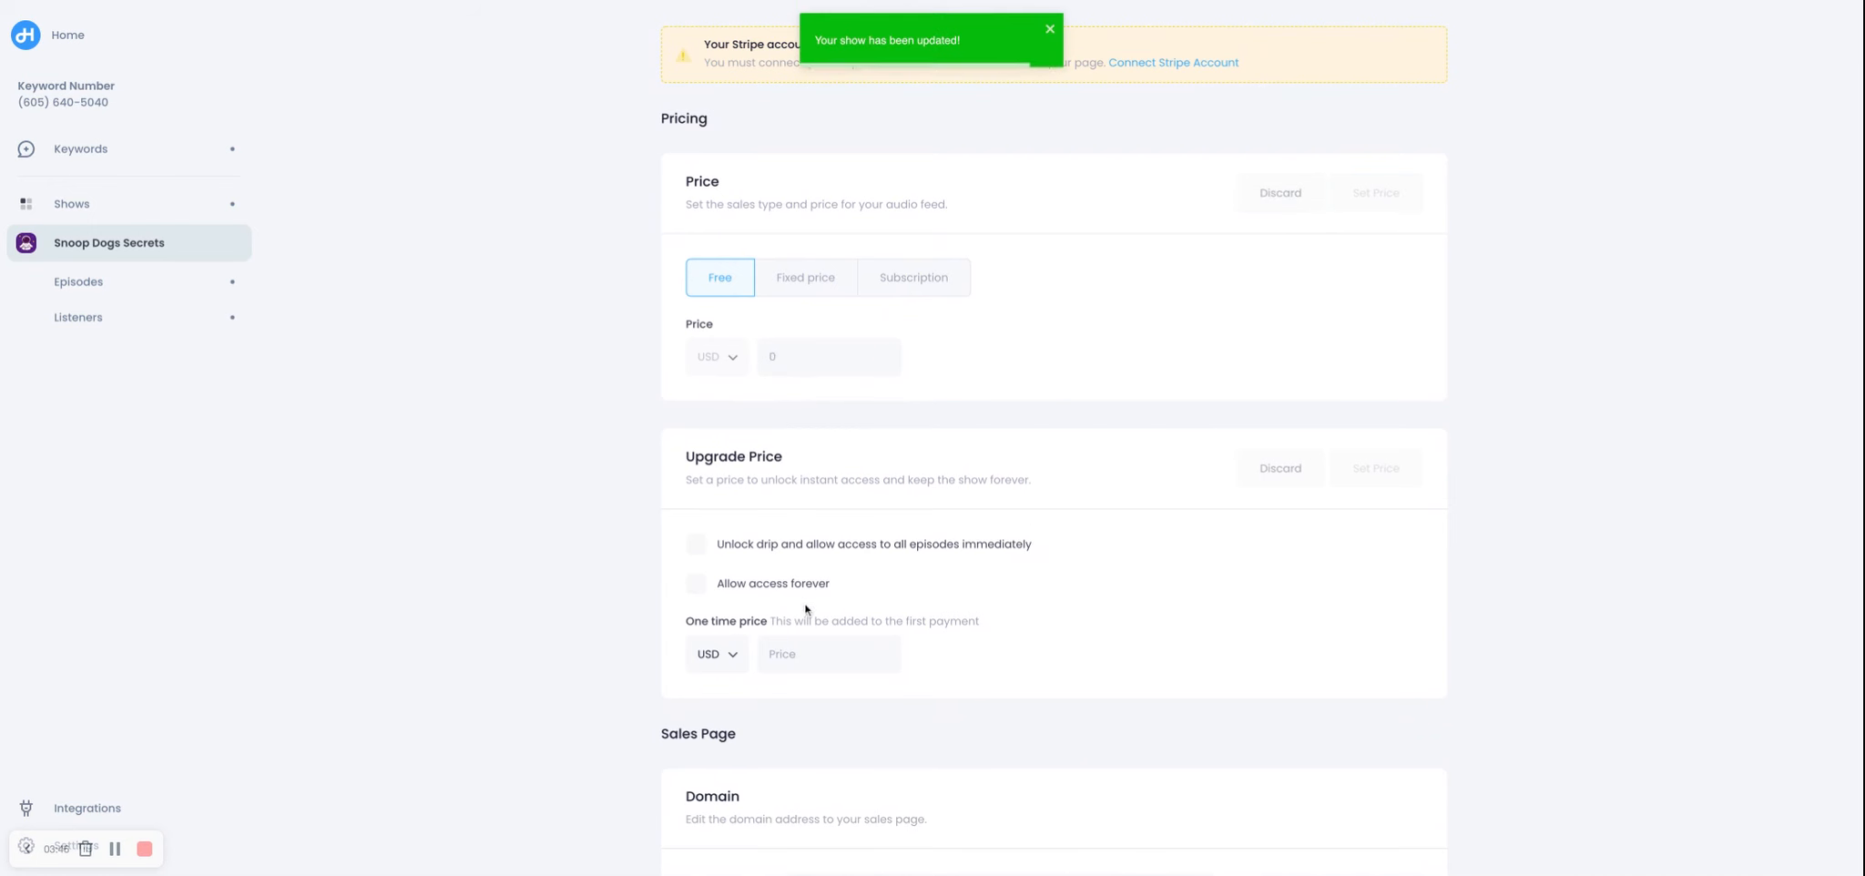
{"action": "scroll", "coordinate": [798, 596], "scroll_direction": "down", "scroll_amount": 1}
{"action": "scroll", "coordinate": [799, 595], "scroll_direction": "down", "scroll_amount": 2}
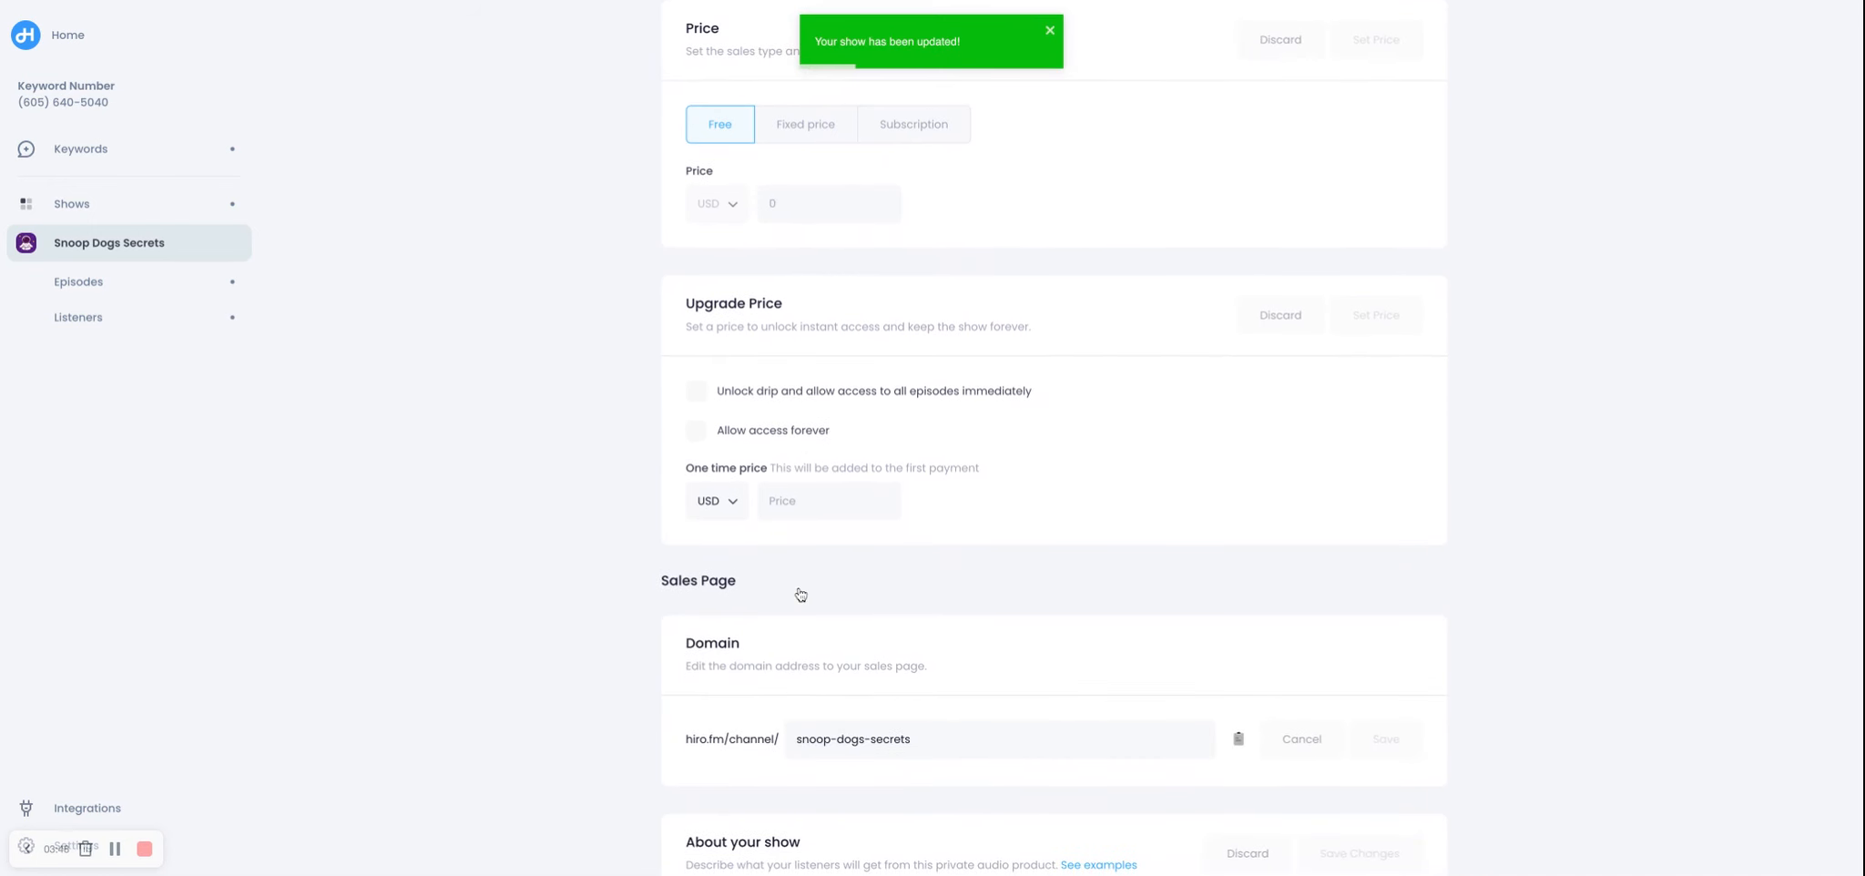
{"action": "scroll", "coordinate": [798, 595], "scroll_direction": "down", "scroll_amount": 1}
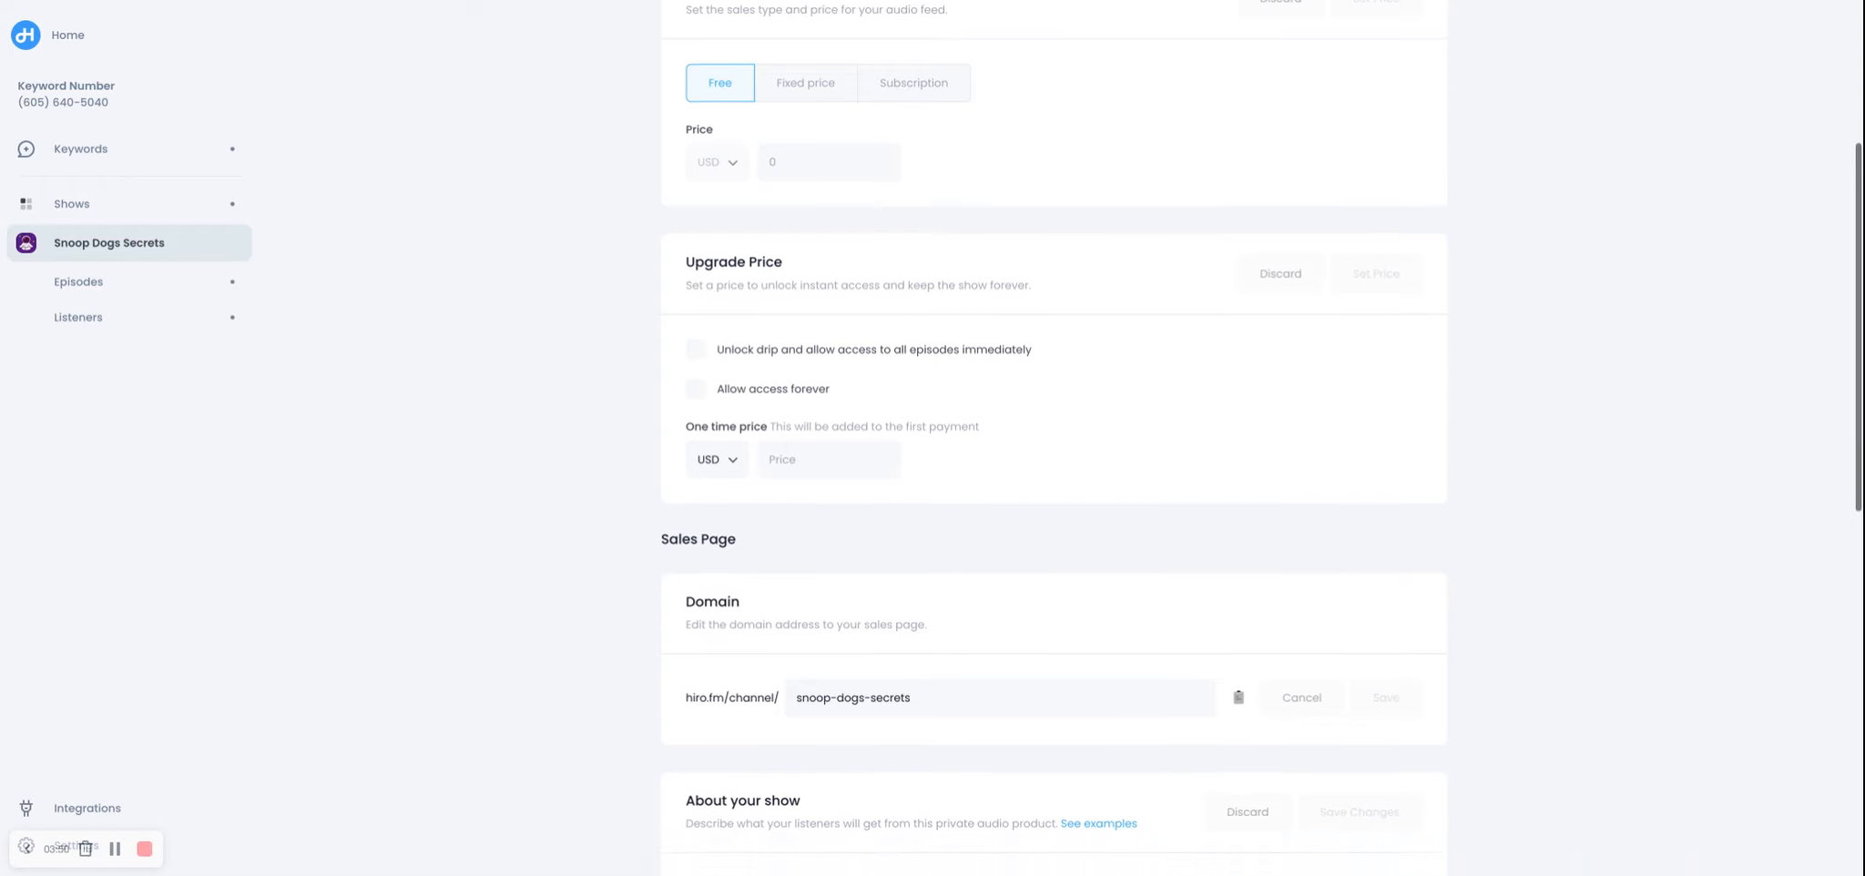
{"action": "scroll", "coordinate": [794, 624], "scroll_direction": "down", "scroll_amount": 1}
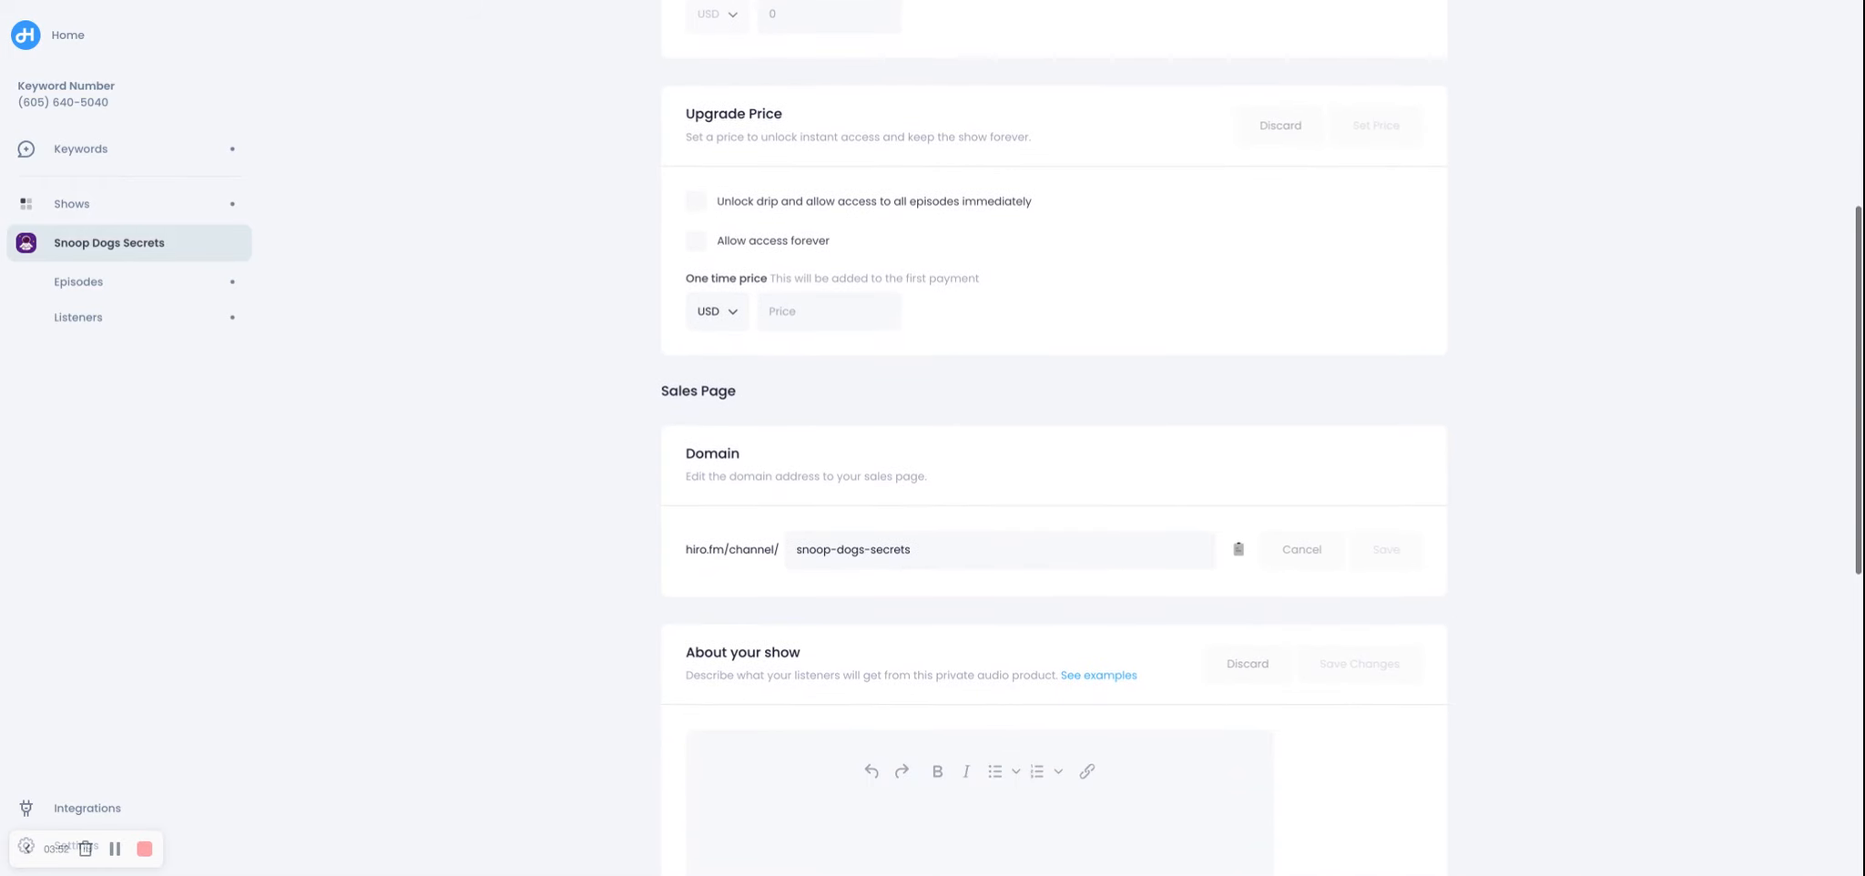
{"action": "scroll", "coordinate": [794, 625], "scroll_direction": "down", "scroll_amount": 1}
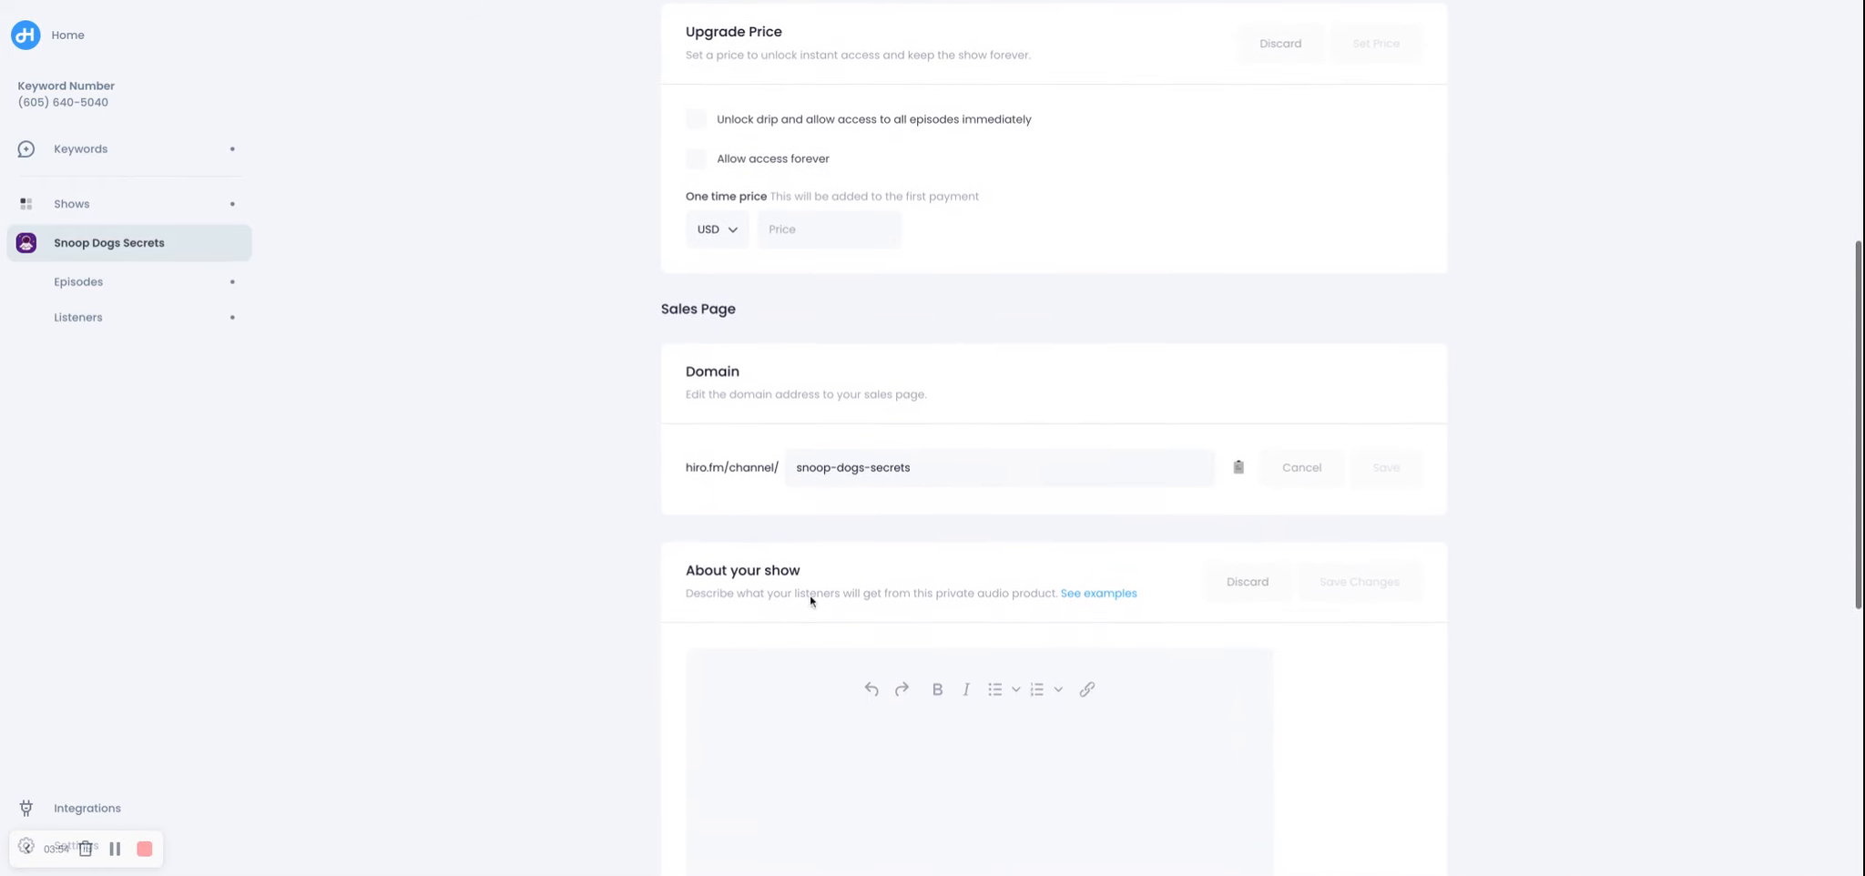
{"action": "scroll", "coordinate": [918, 498], "scroll_direction": "down", "scroll_amount": 1}
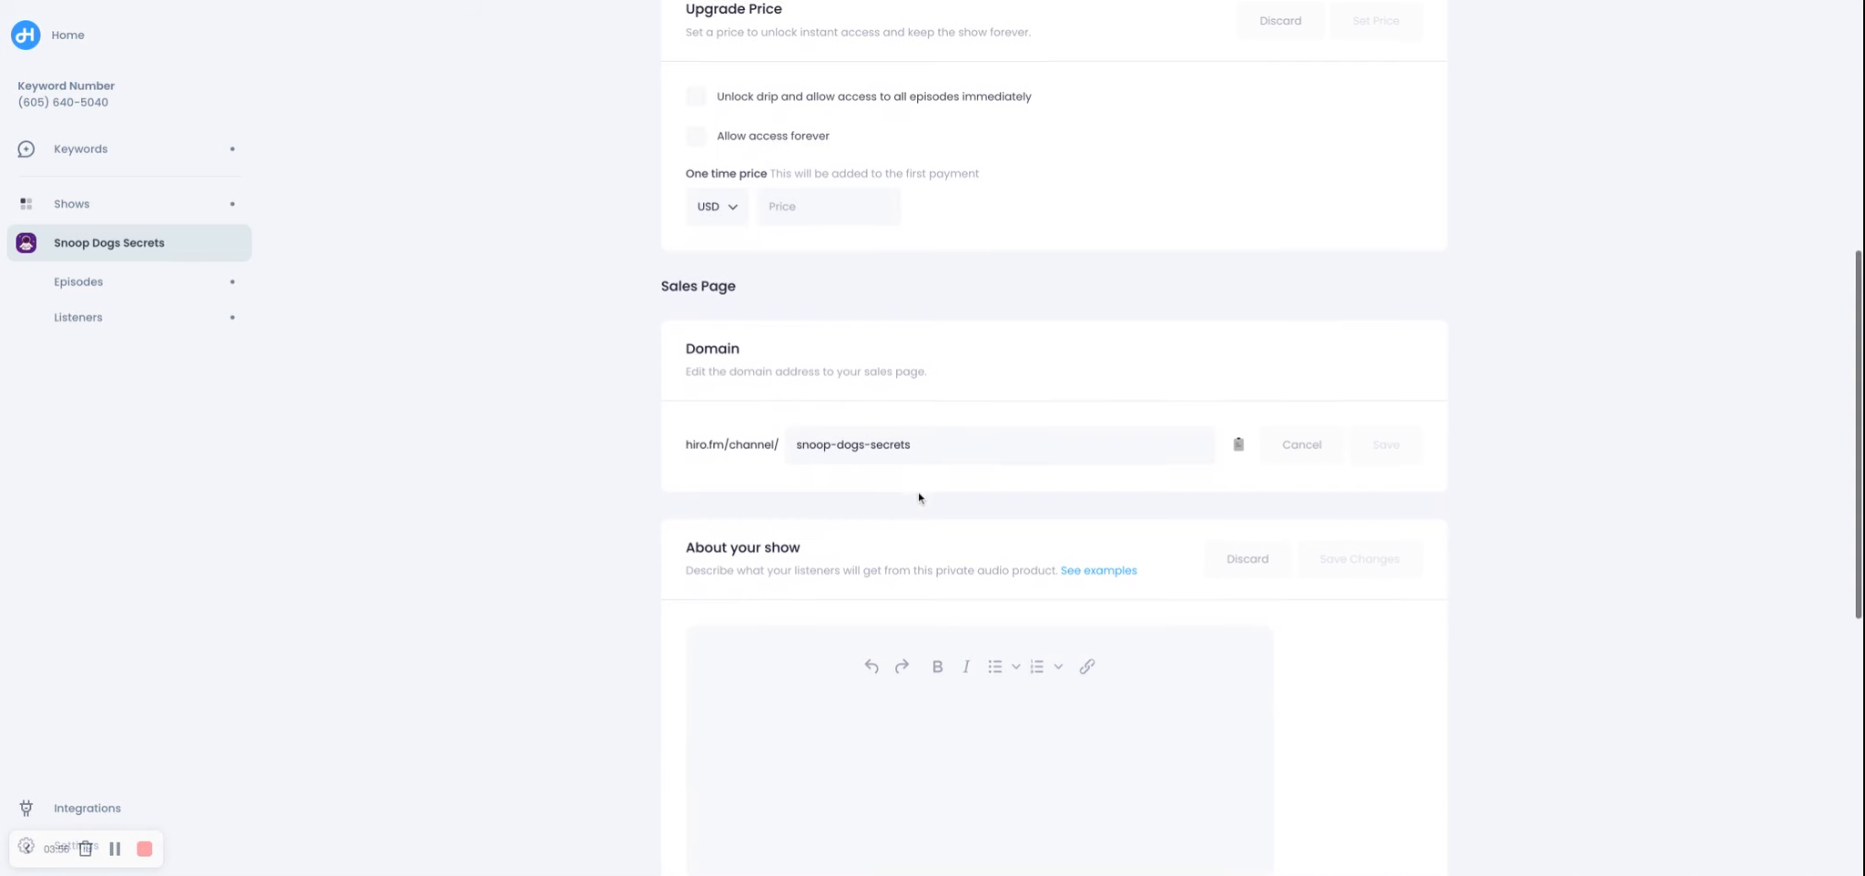
{"action": "scroll", "coordinate": [920, 494], "scroll_direction": "down", "scroll_amount": 2}
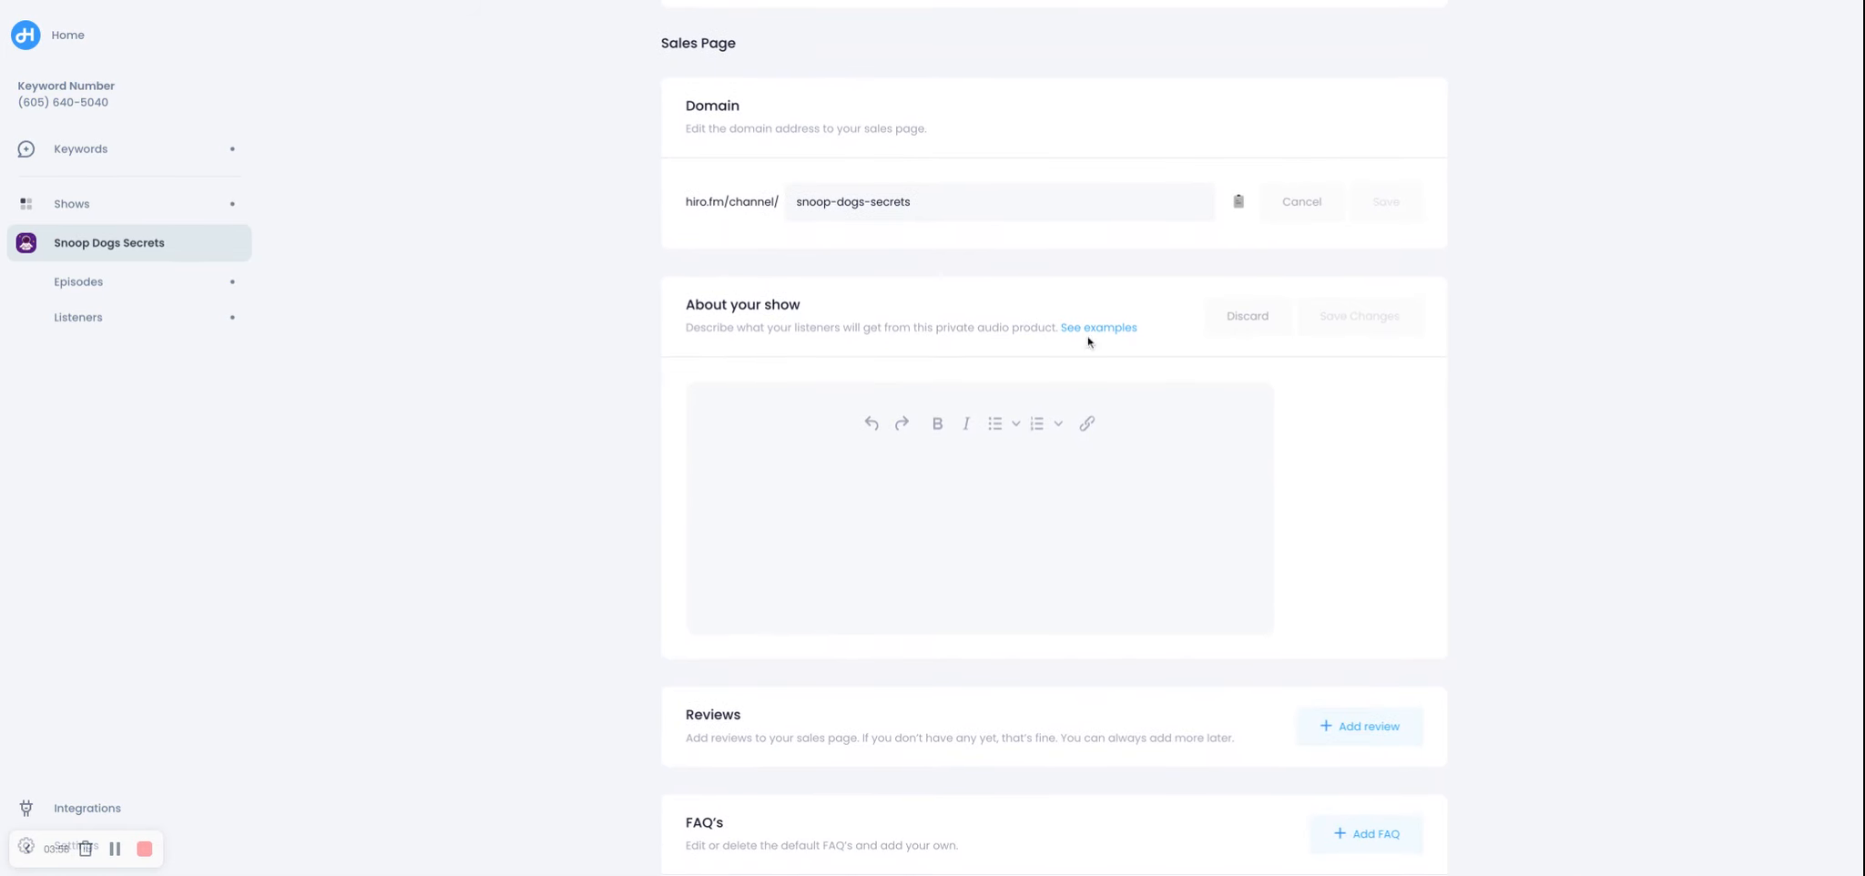
- Use Example 2's best-friend text as the sales page description and save it
{"action": "left_click", "coordinate": [1096, 328]}
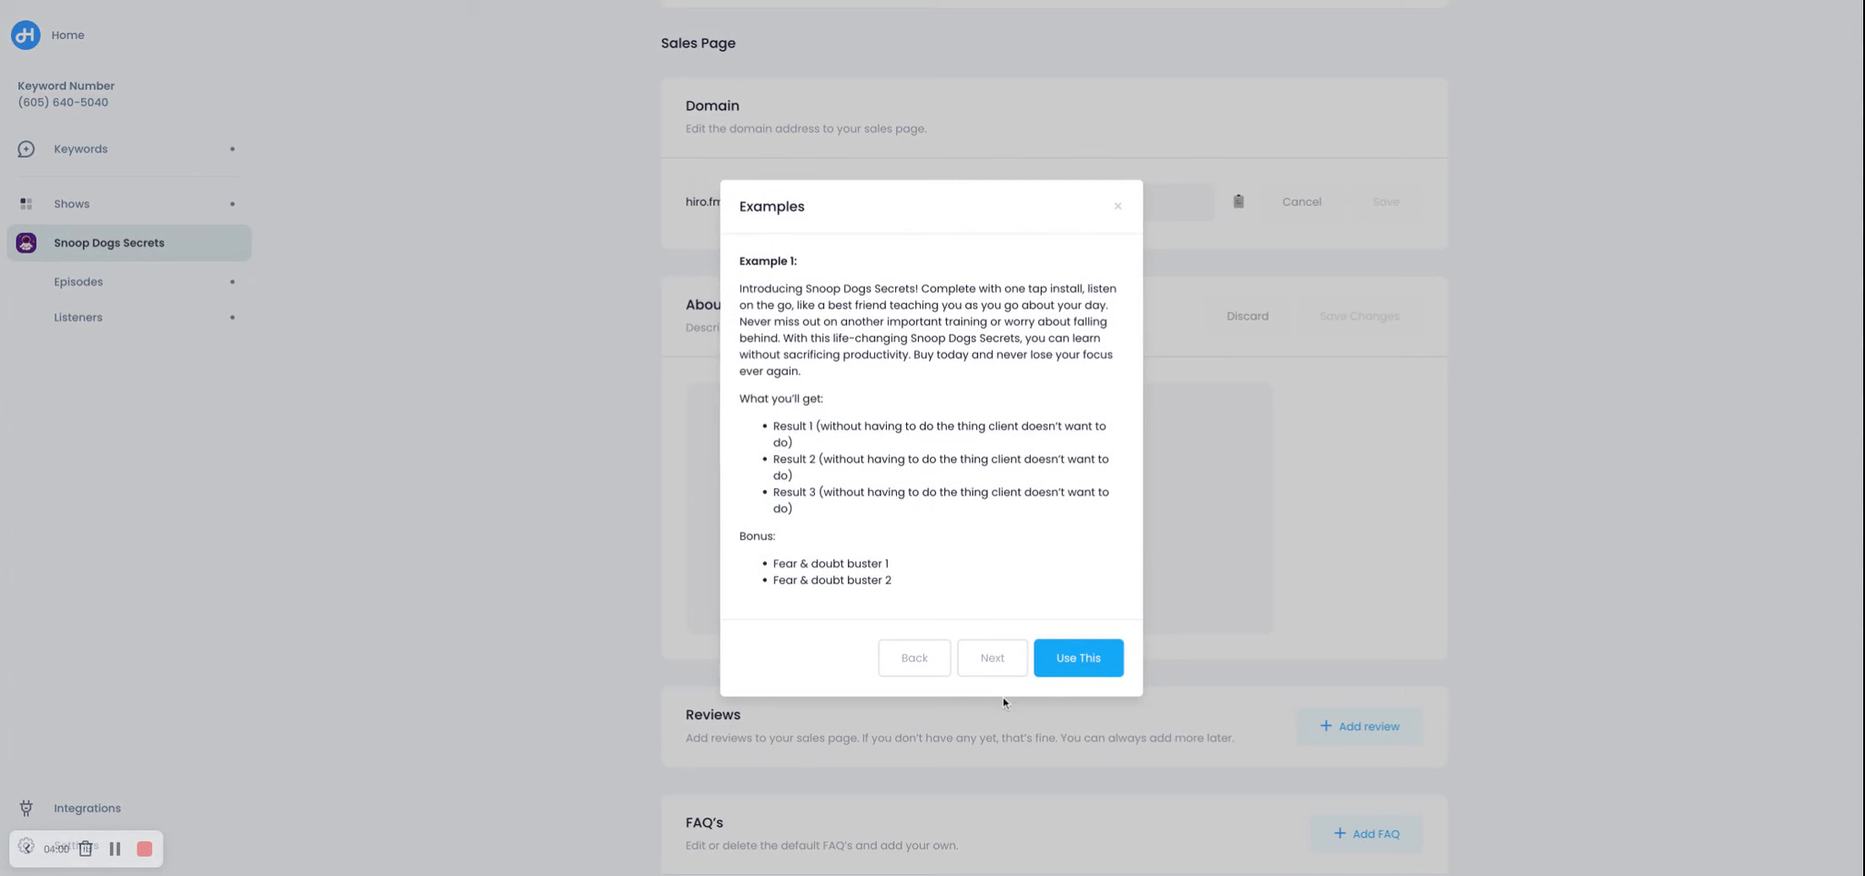
{"action": "left_click", "coordinate": [1006, 665]}
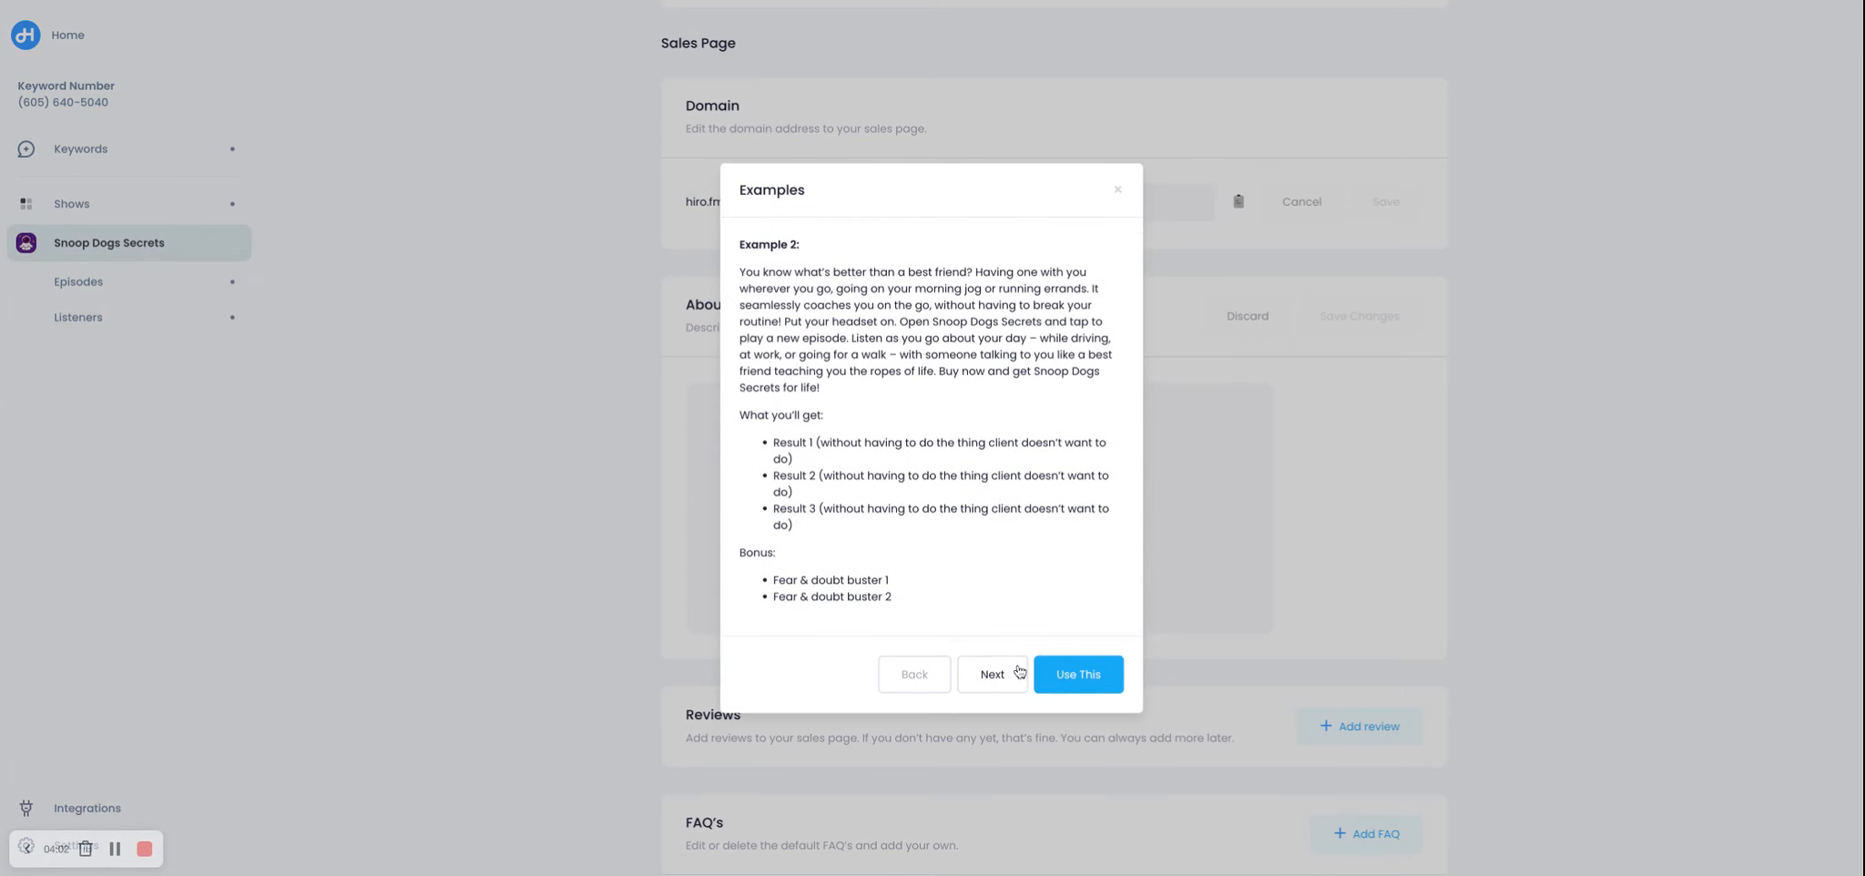
{"action": "left_click", "coordinate": [1102, 672]}
{"action": "scroll", "coordinate": [1080, 601], "scroll_direction": "down", "scroll_amount": 2}
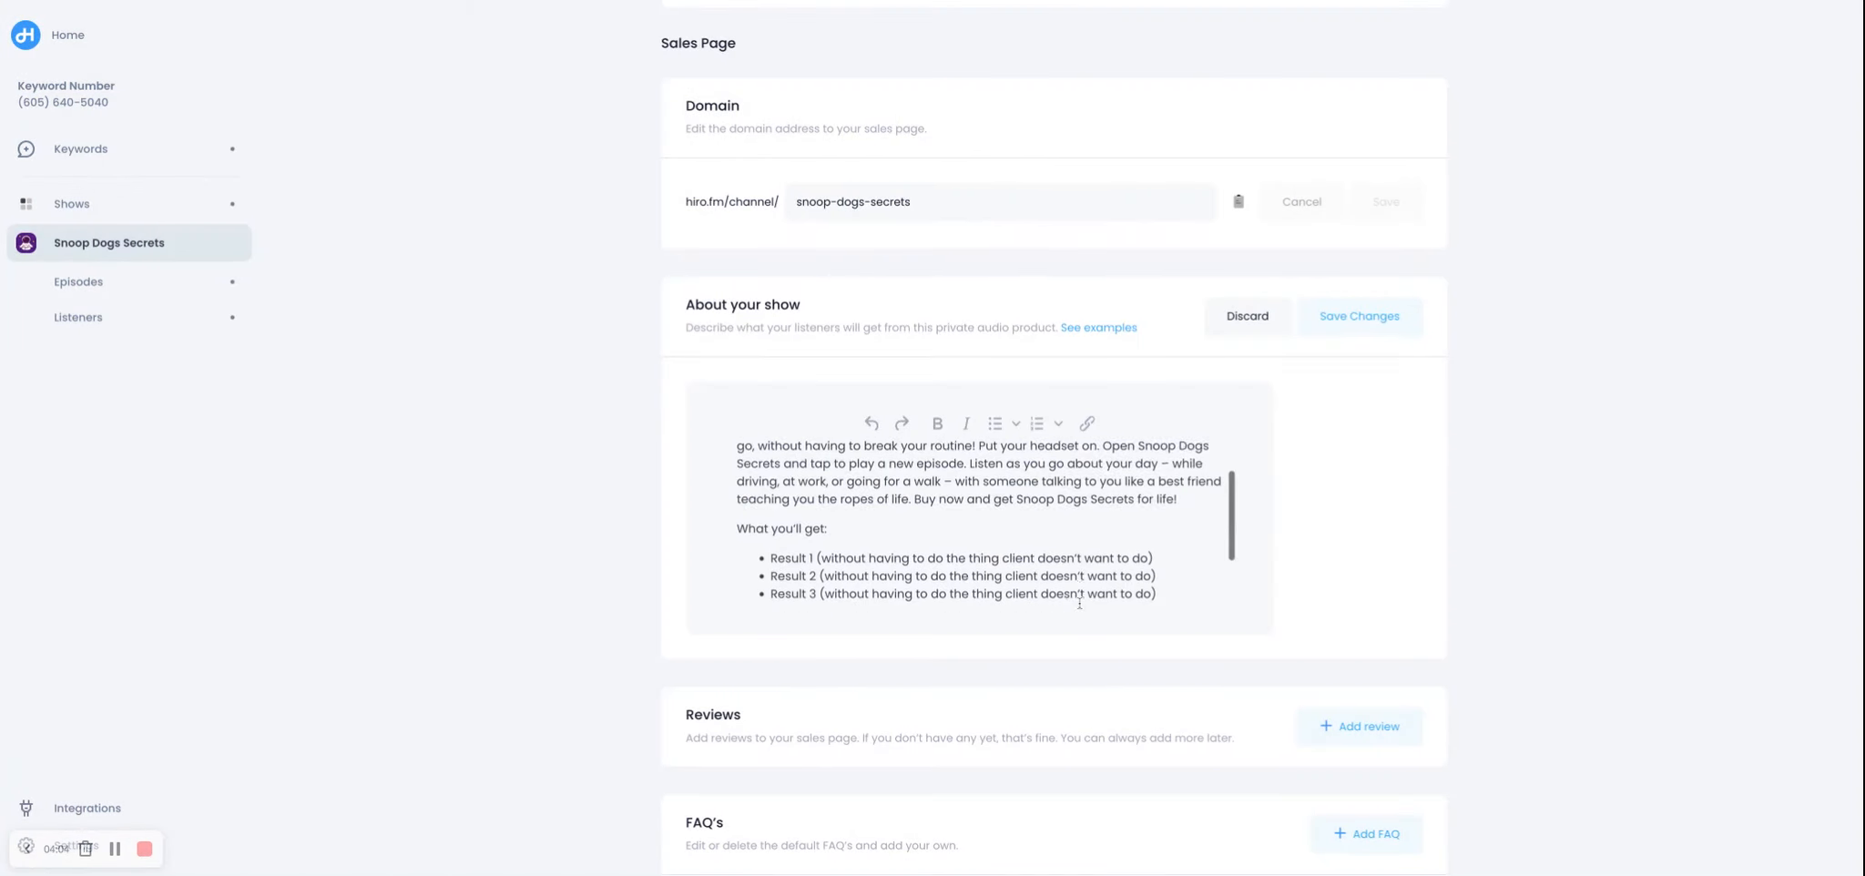
{"action": "left_click", "coordinate": [1336, 320]}
{"action": "scroll", "coordinate": [1153, 684], "scroll_direction": "down", "scroll_amount": 1}
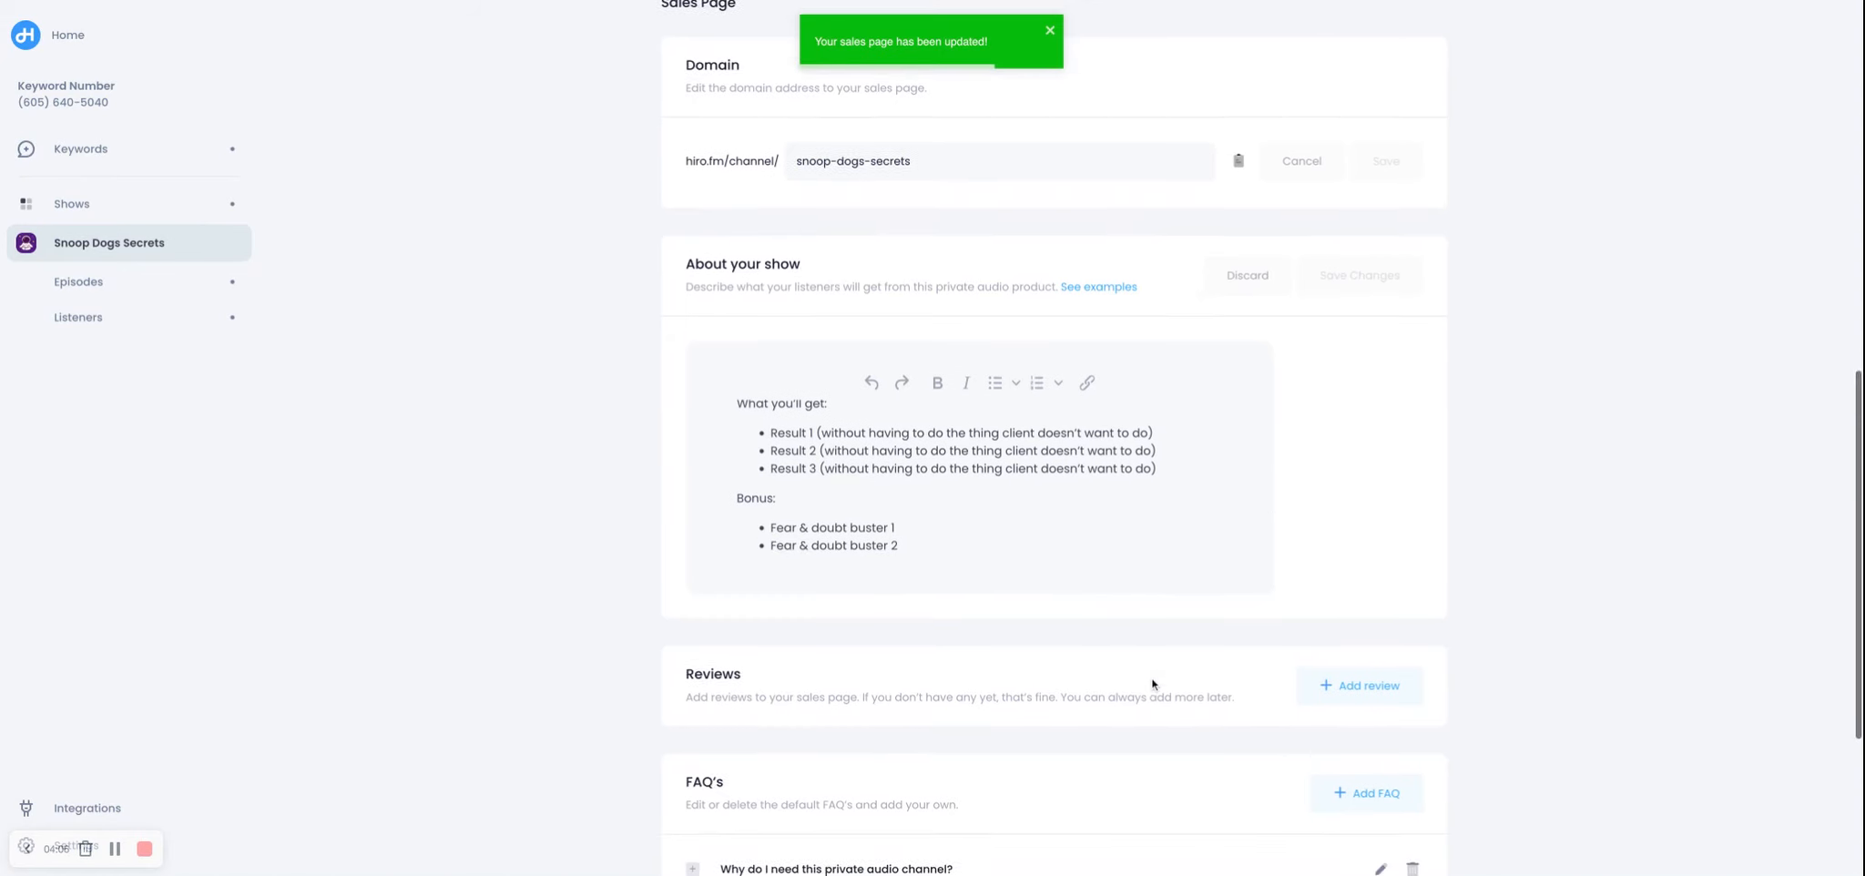
{"action": "scroll", "coordinate": [1152, 684], "scroll_direction": "down", "scroll_amount": 2}
{"action": "scroll", "coordinate": [1153, 684], "scroll_direction": "down", "scroll_amount": 2}
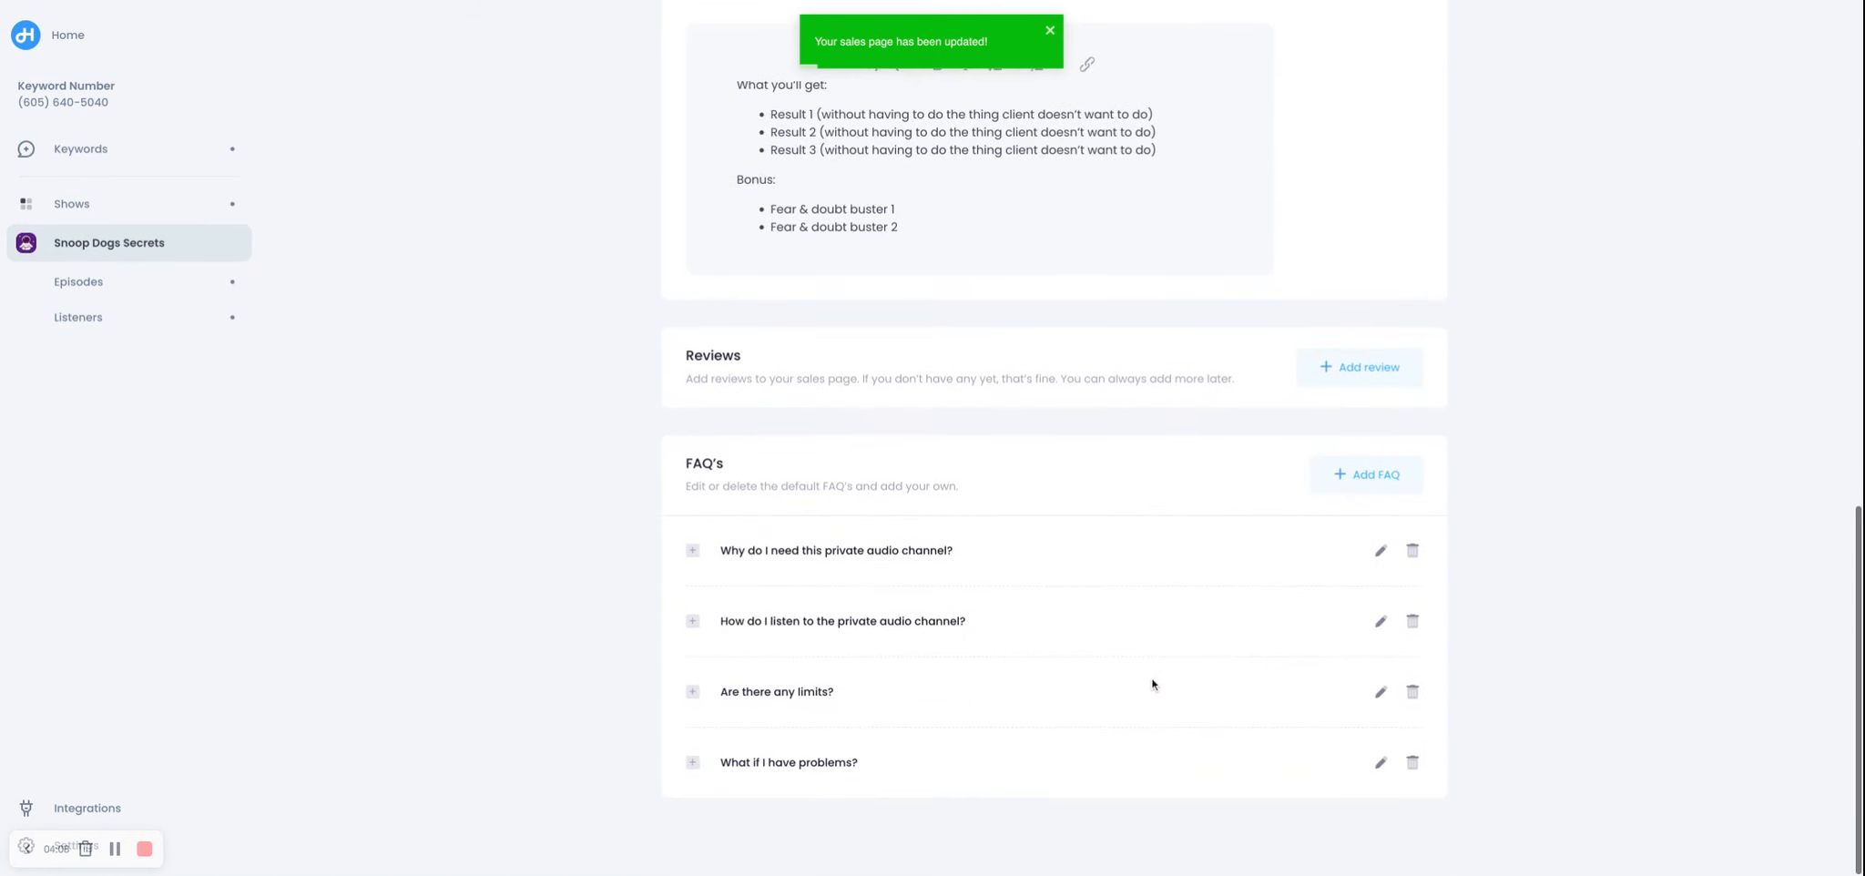
{"action": "scroll", "coordinate": [1153, 684], "scroll_direction": "up", "scroll_amount": 10}
{"action": "scroll", "coordinate": [1153, 684], "scroll_direction": "up", "scroll_amount": 5}
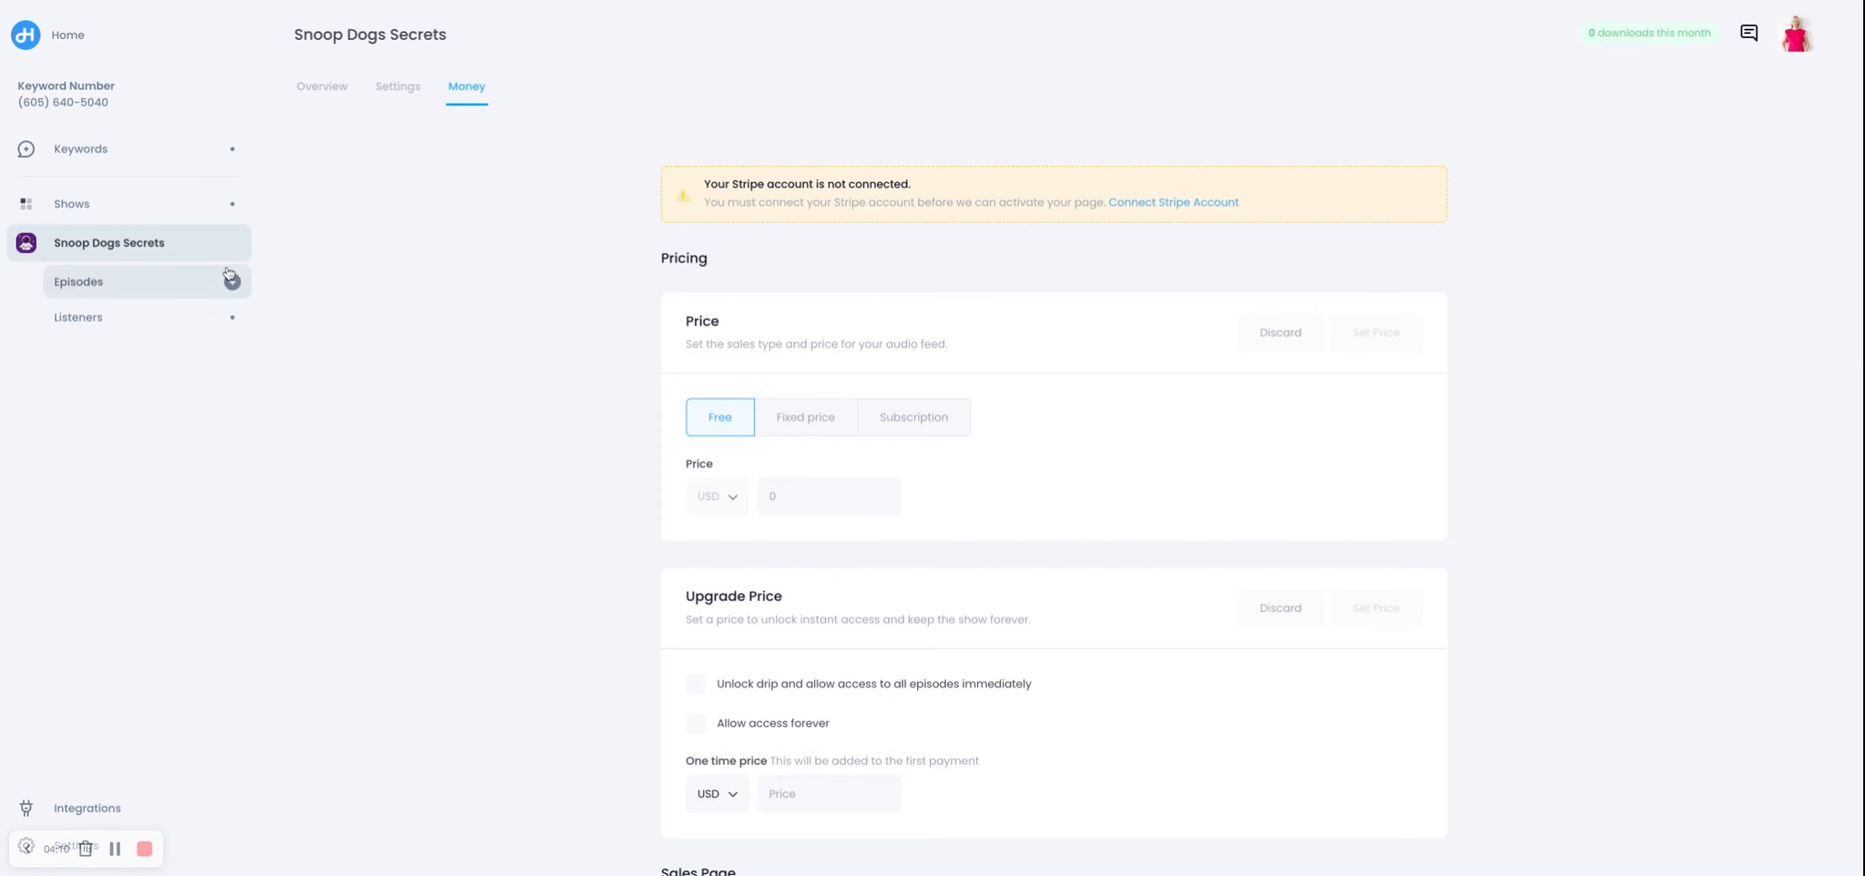
{"action": "left_click", "coordinate": [322, 87]}
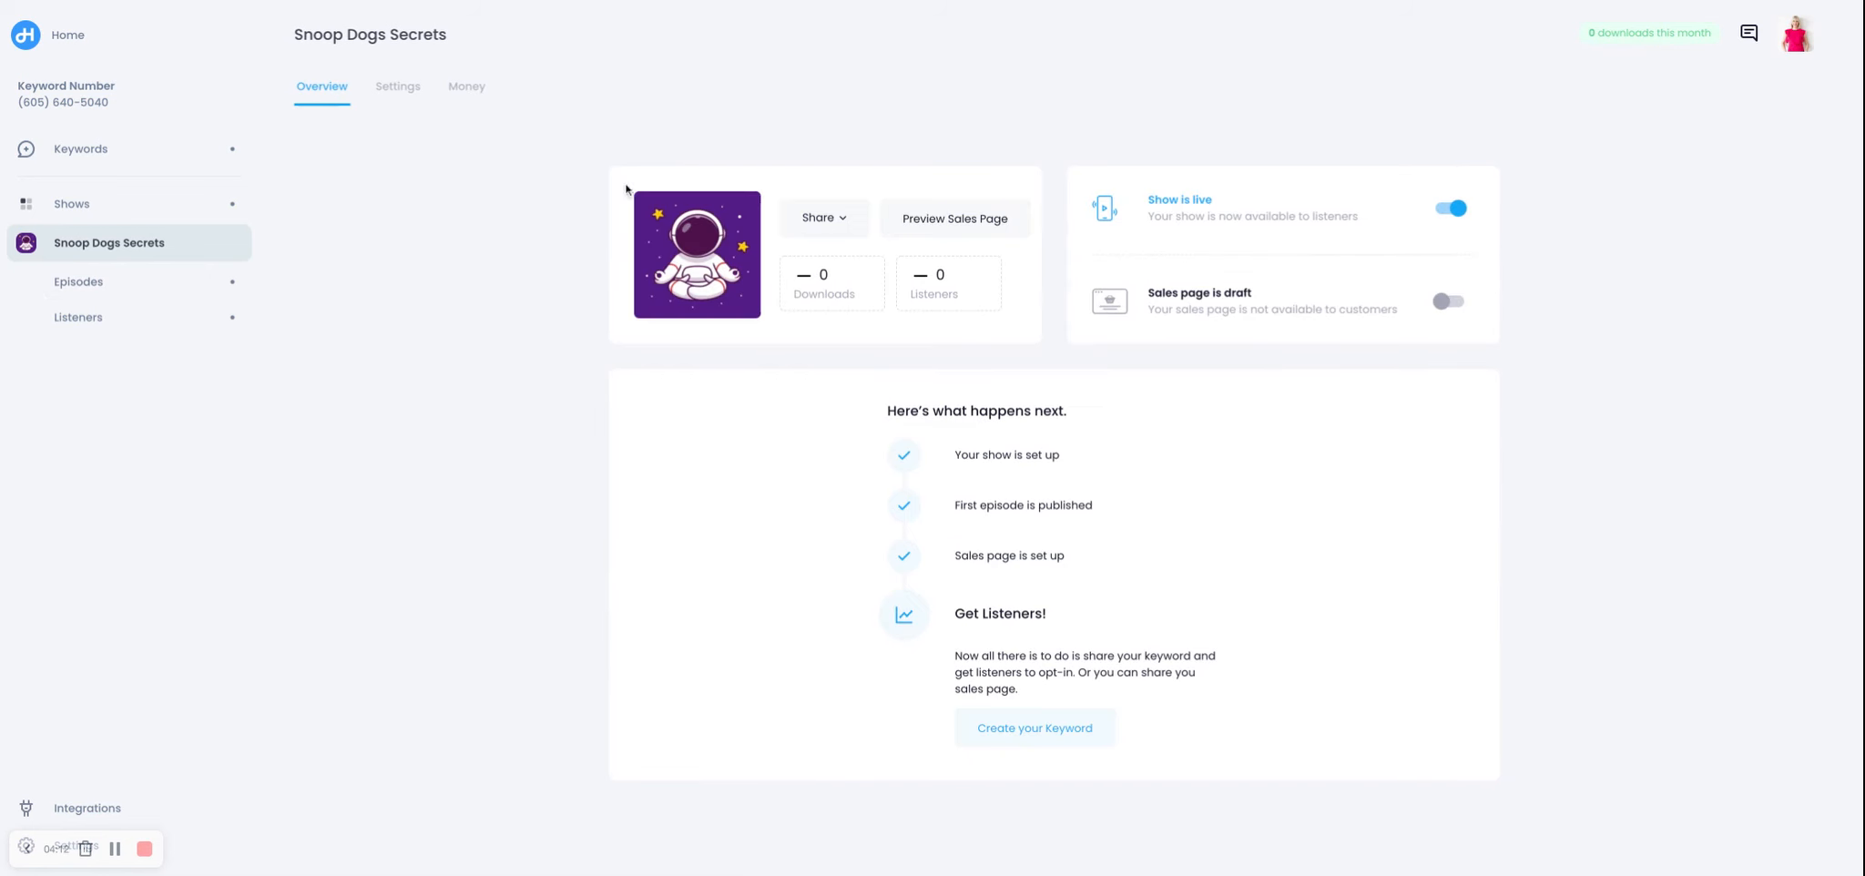
- Switch the Snoop Dogs Secrets sales page from draft to live
{"action": "left_click", "coordinate": [1448, 303]}
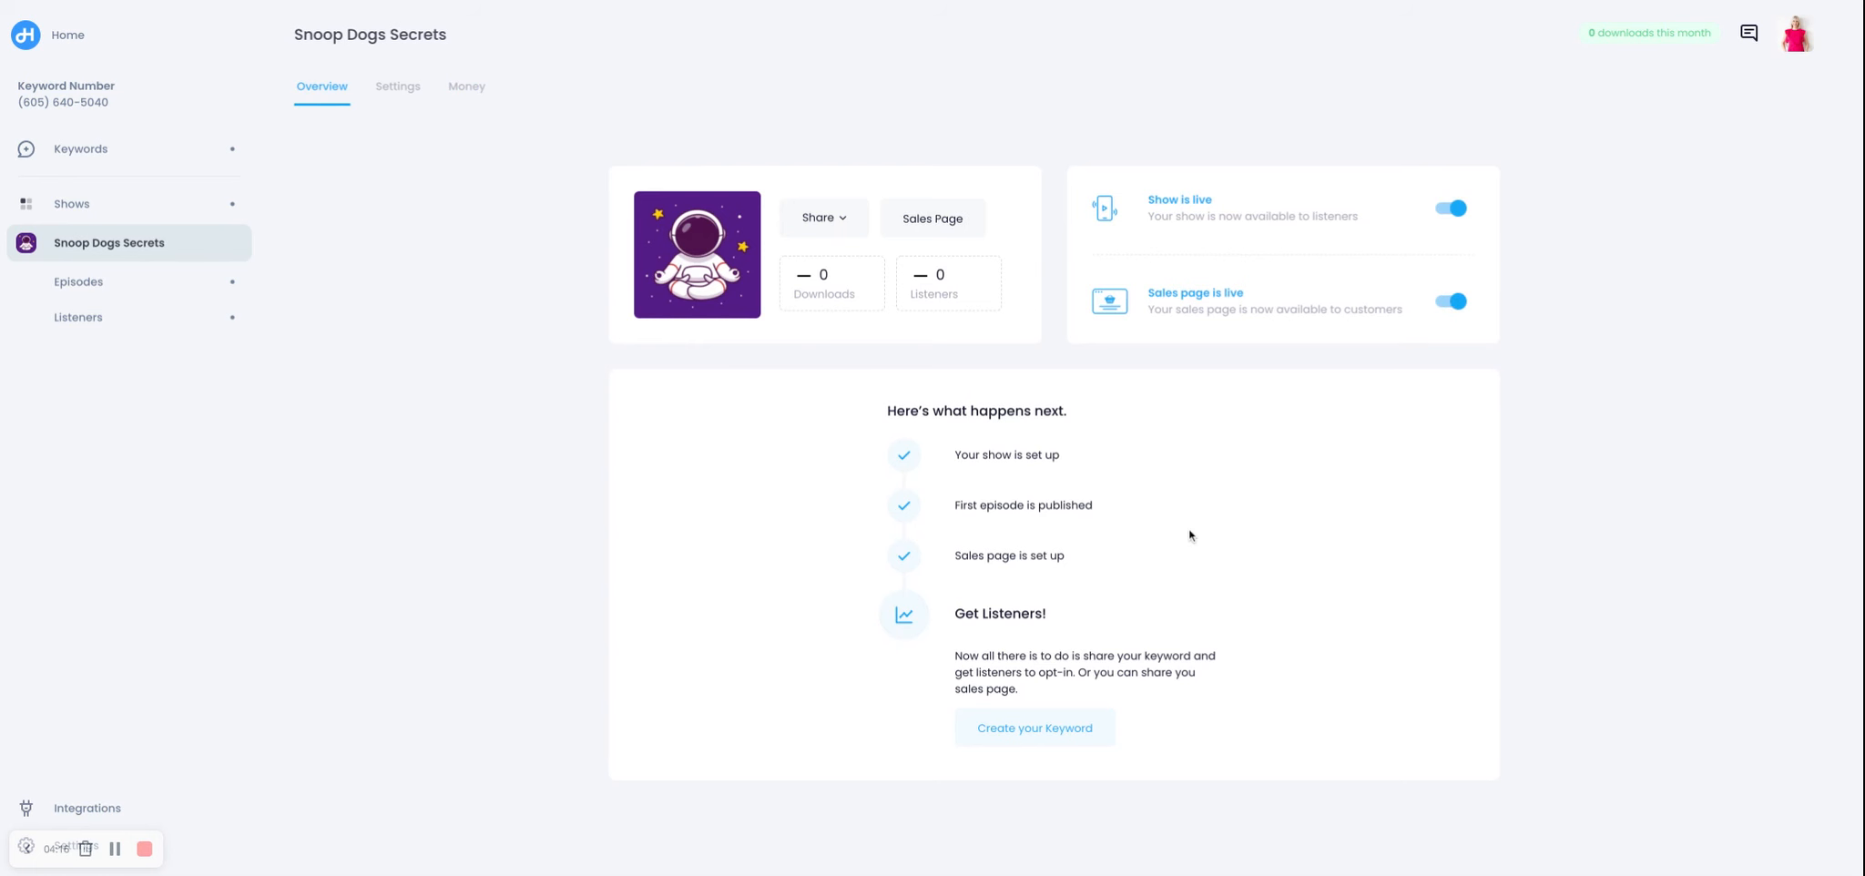